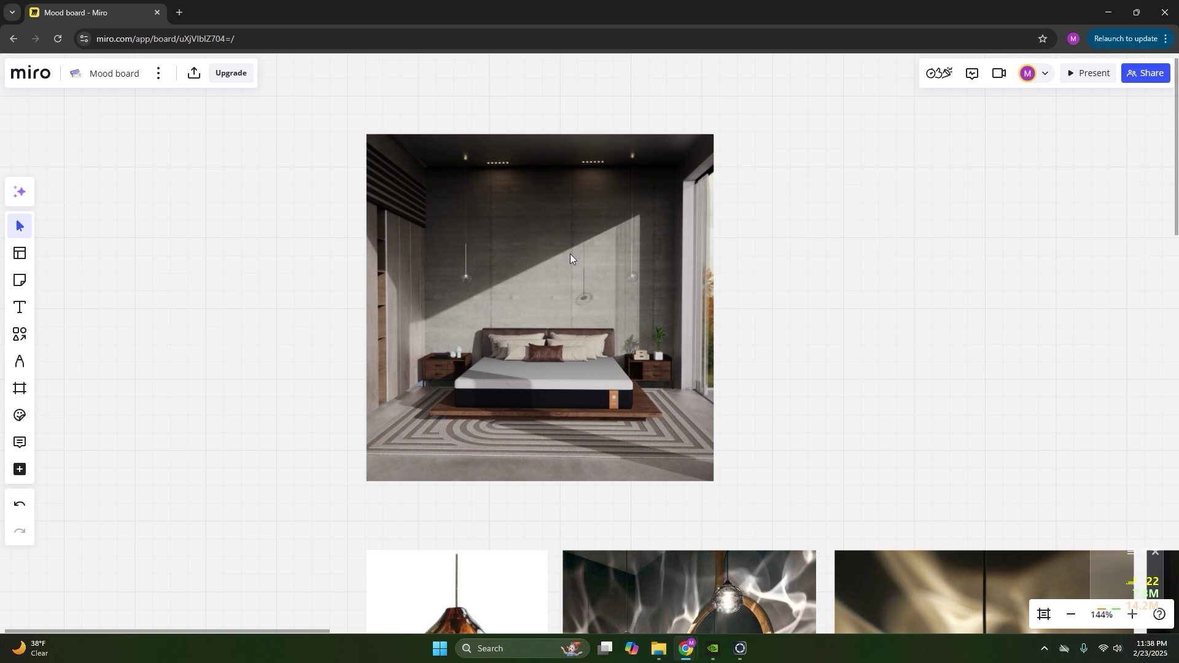
Zoom out the Miro board and pan down to the INSPO glass pendant photos
scroll(540, 266, up, 3)
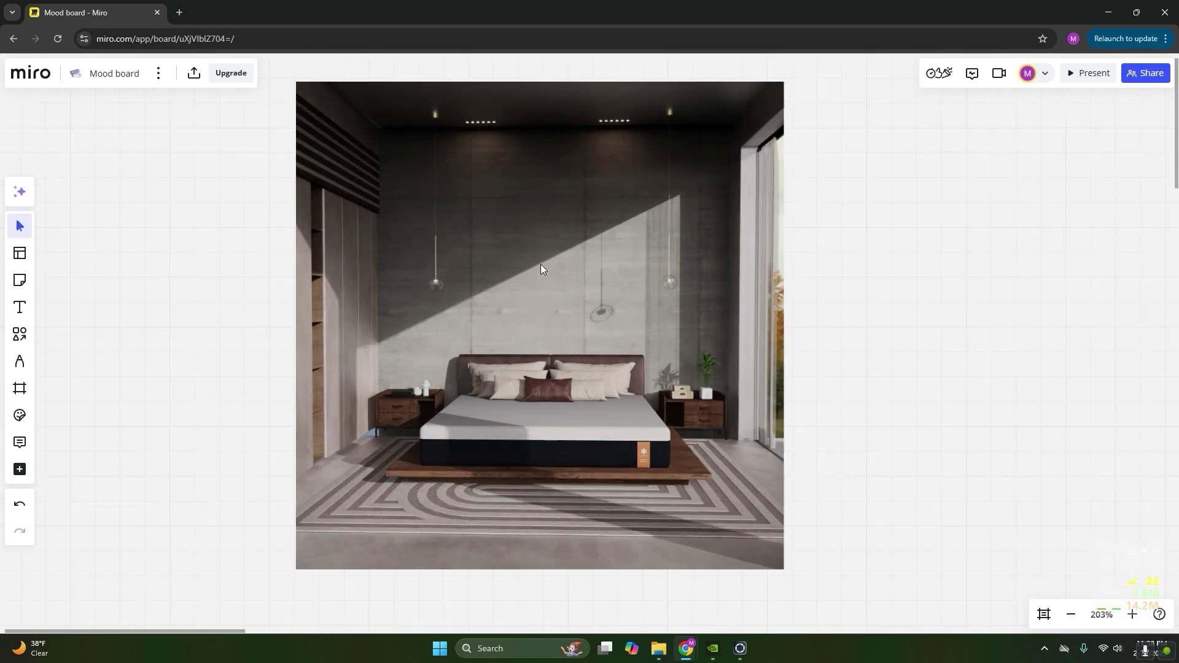
scroll(540, 264, up, 6)
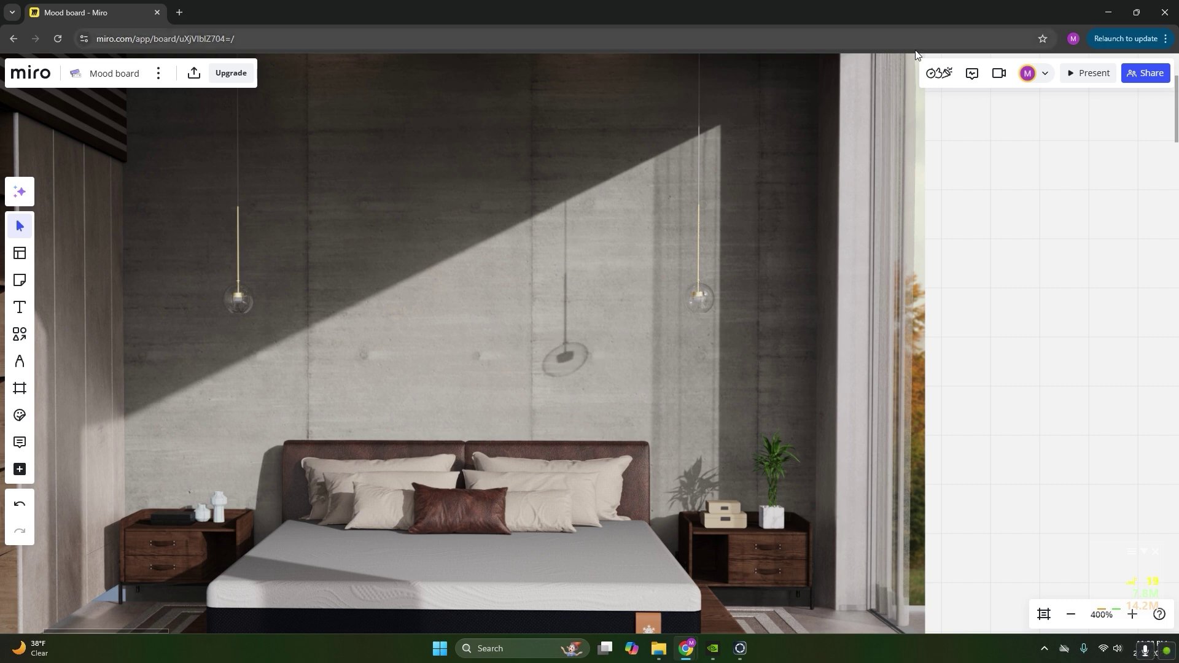
scroll(761, 366, down, 2)
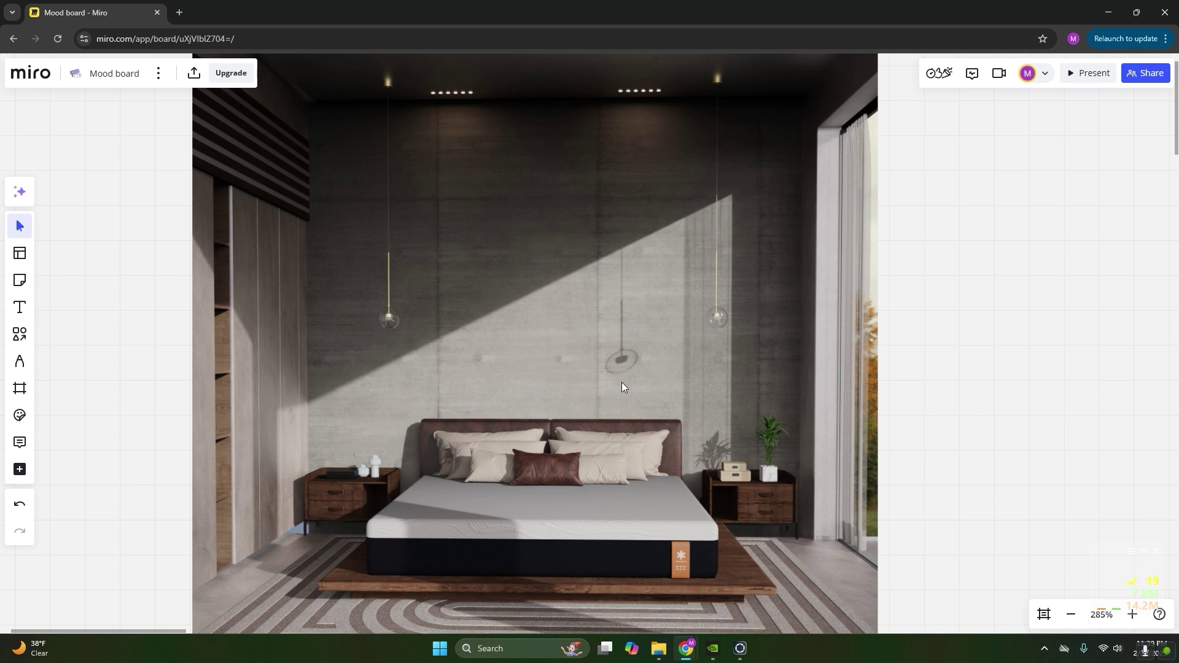
scroll(622, 382, down, 1)
scroll(719, 485, down, 1)
scroll(907, 527, down, 1)
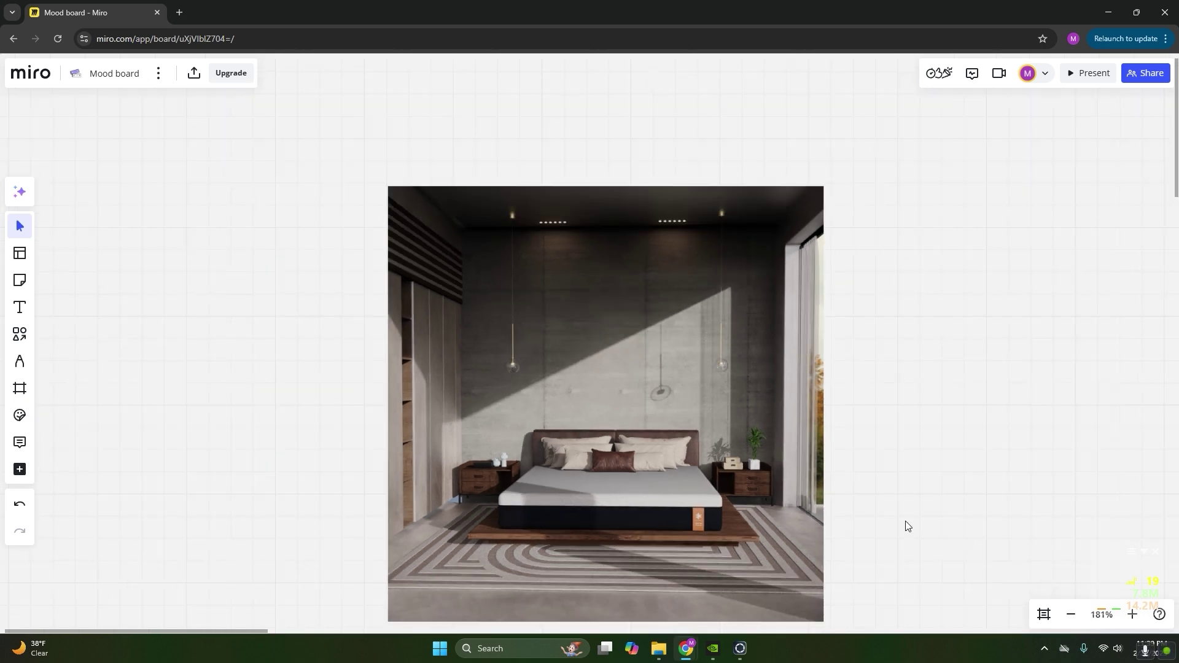
right_drag(905, 524, 816, 389)
right_drag(832, 495, 614, 103)
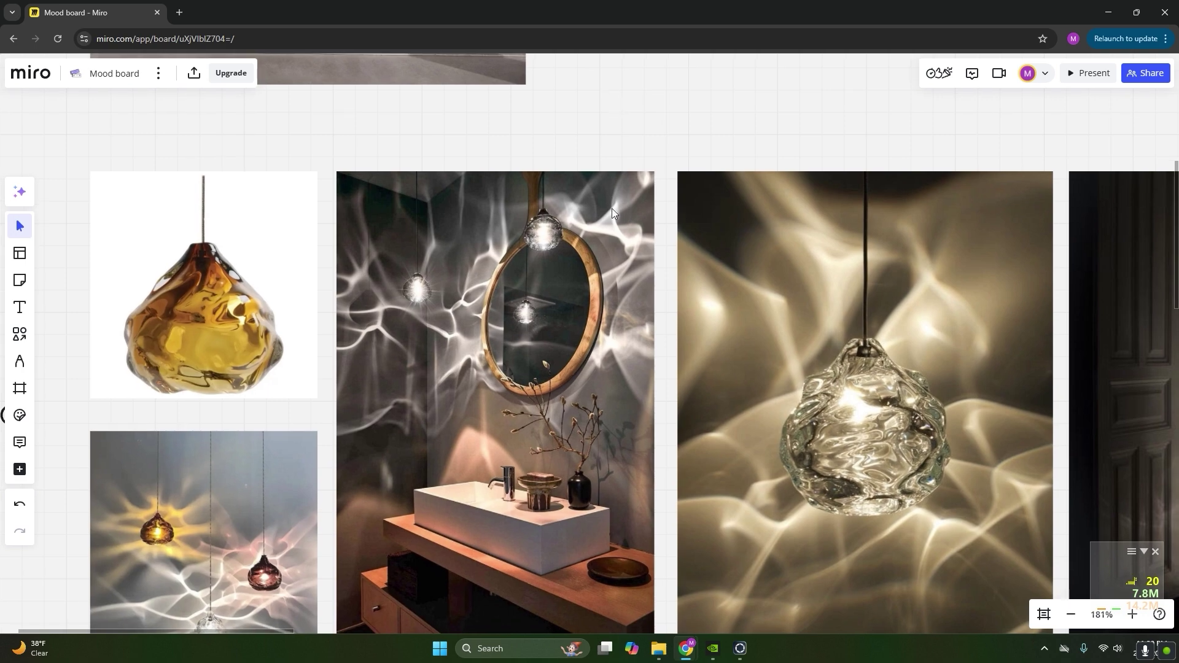
Pan across to reveal the rightmost lamp photo and the TESTS renders below
scroll(669, 432, down, 2)
scroll(669, 432, down, 1)
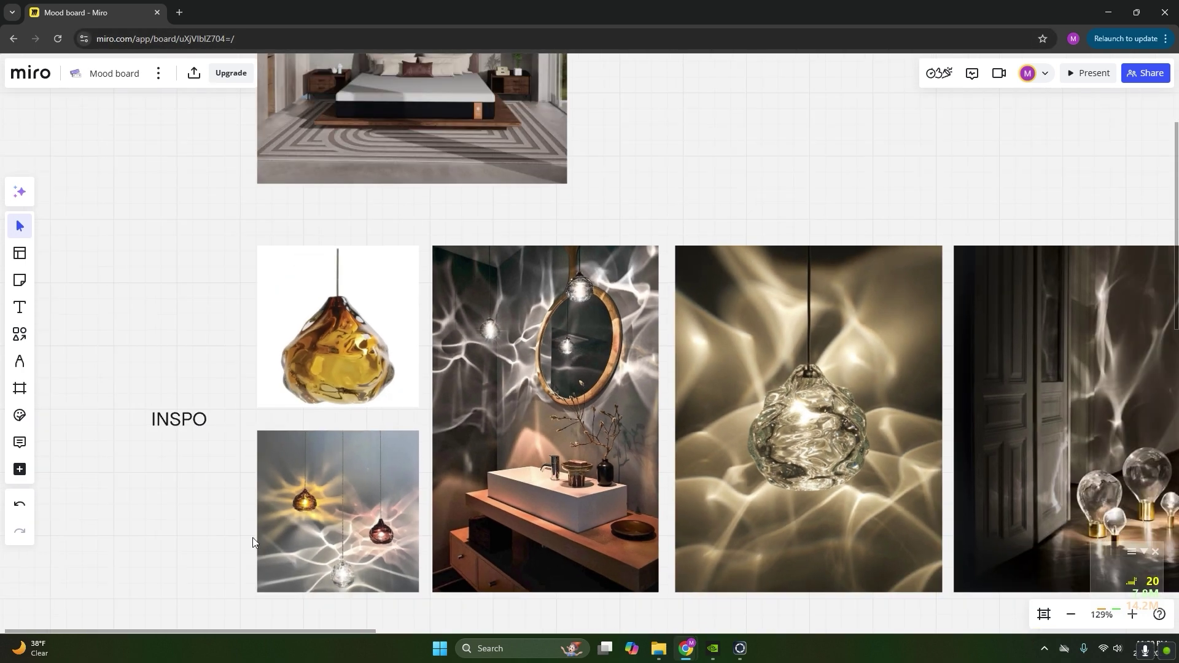
right_drag(206, 543, 219, 517)
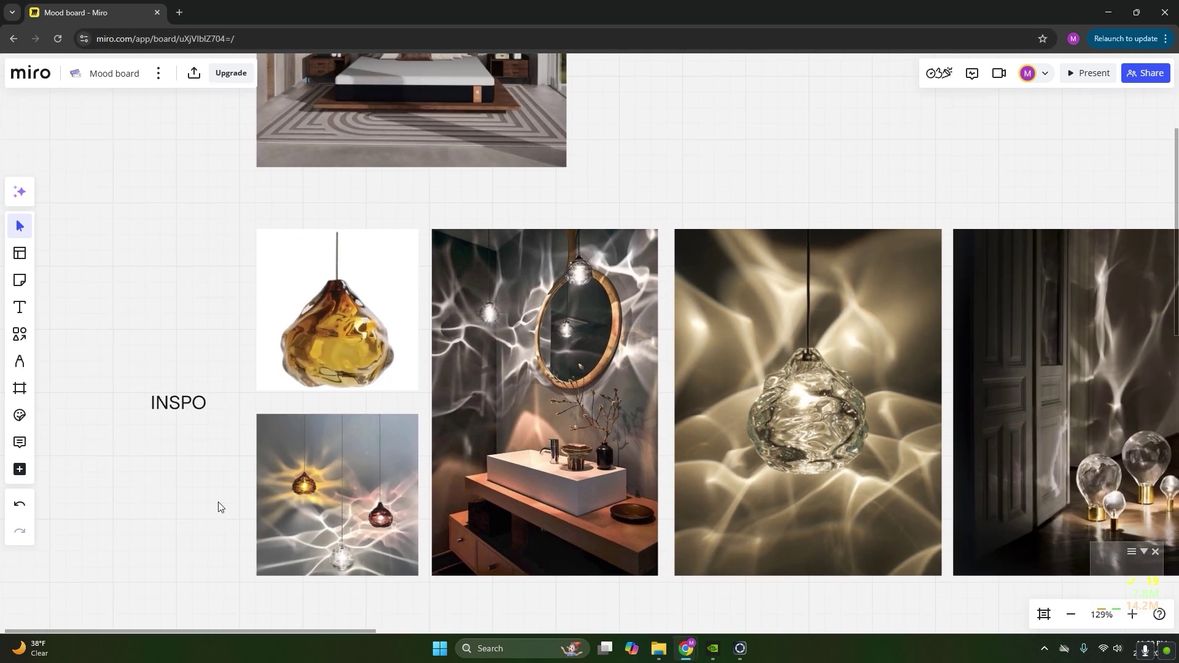
right_drag(529, 600, 366, 586)
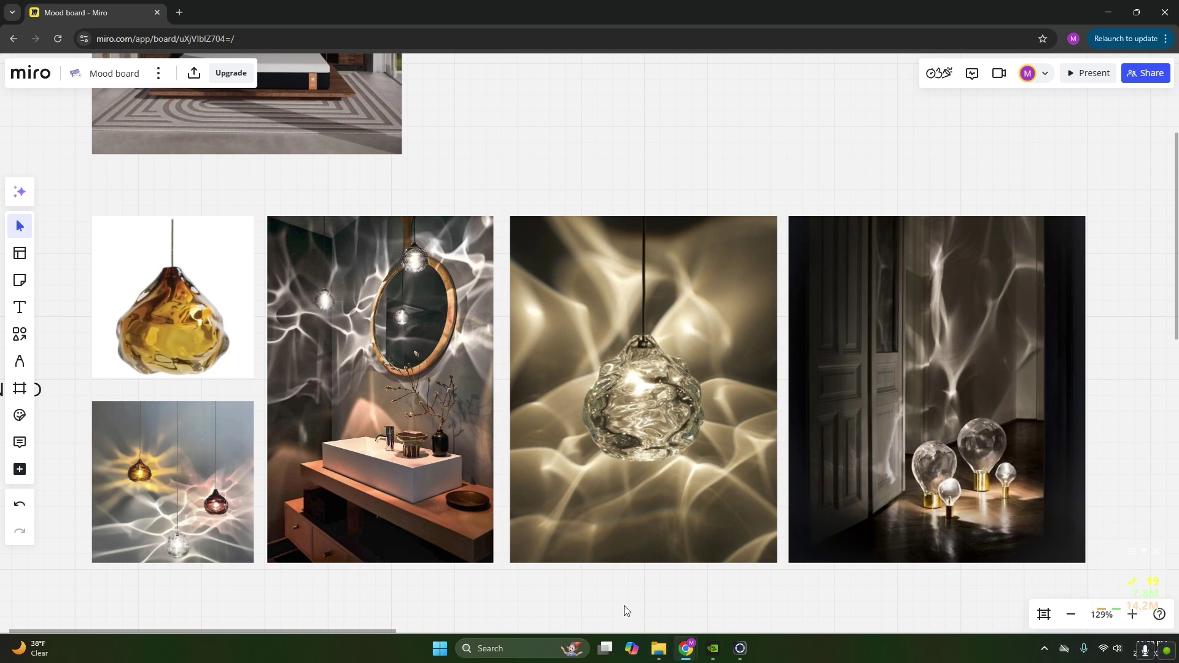
scroll(584, 608, down, 5)
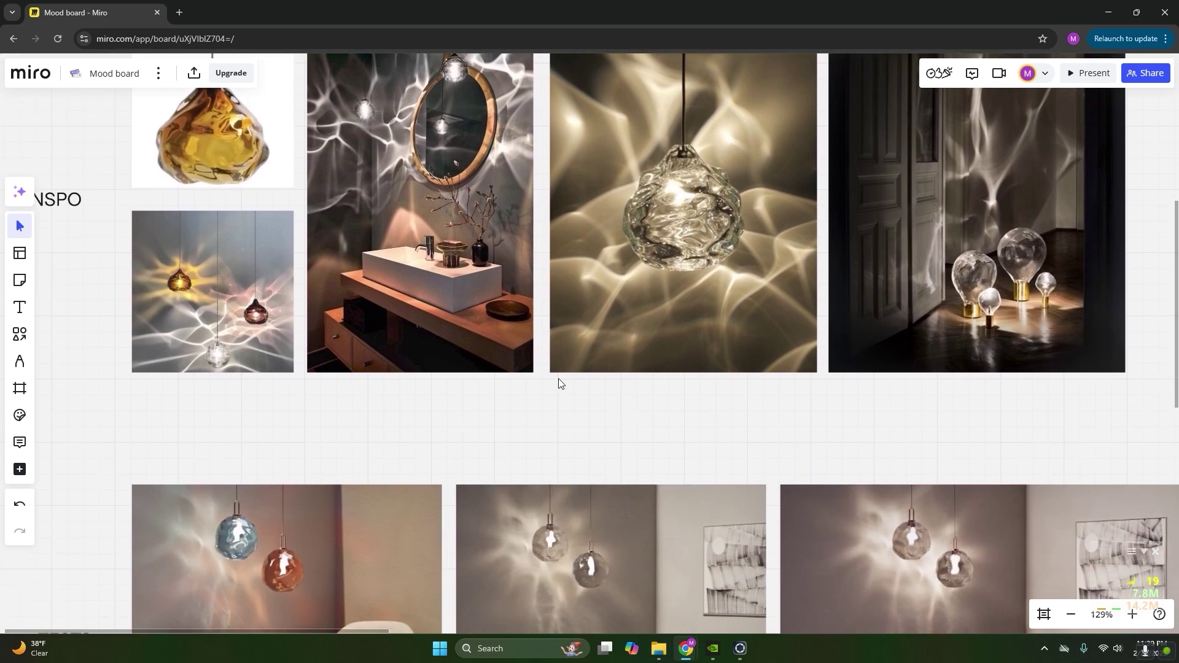
ctrl+scroll(558, 378, down, 5)
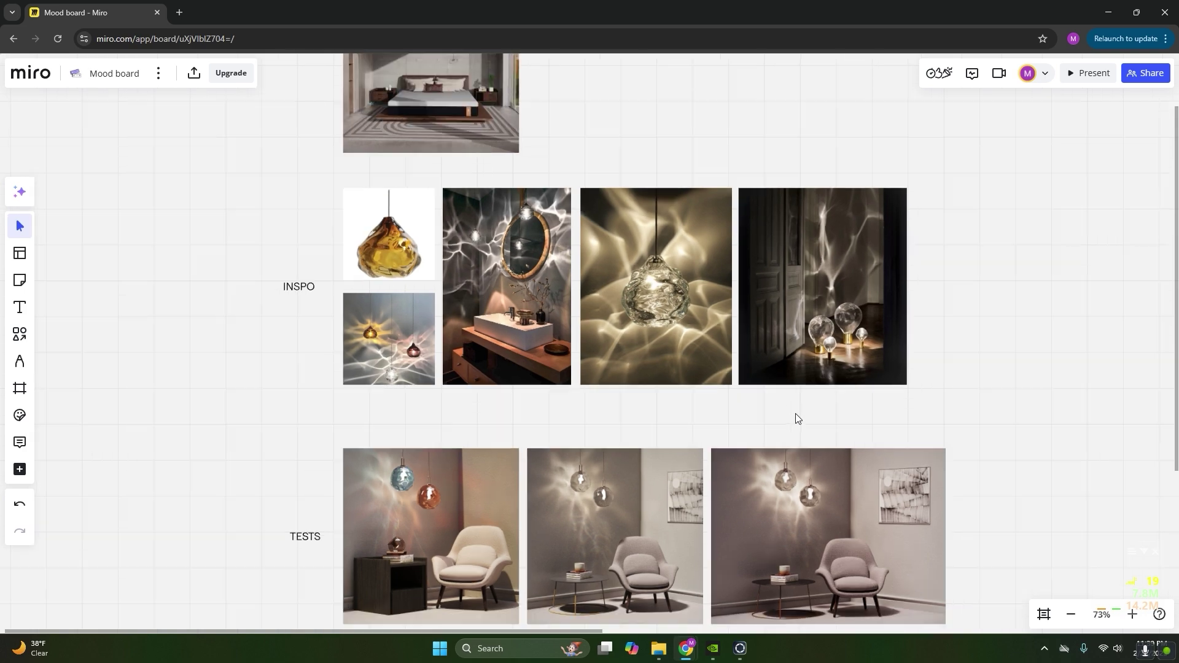
Zoom in on the large render of two glass pendants over the grey armchair
drag(796, 418, 731, 127)
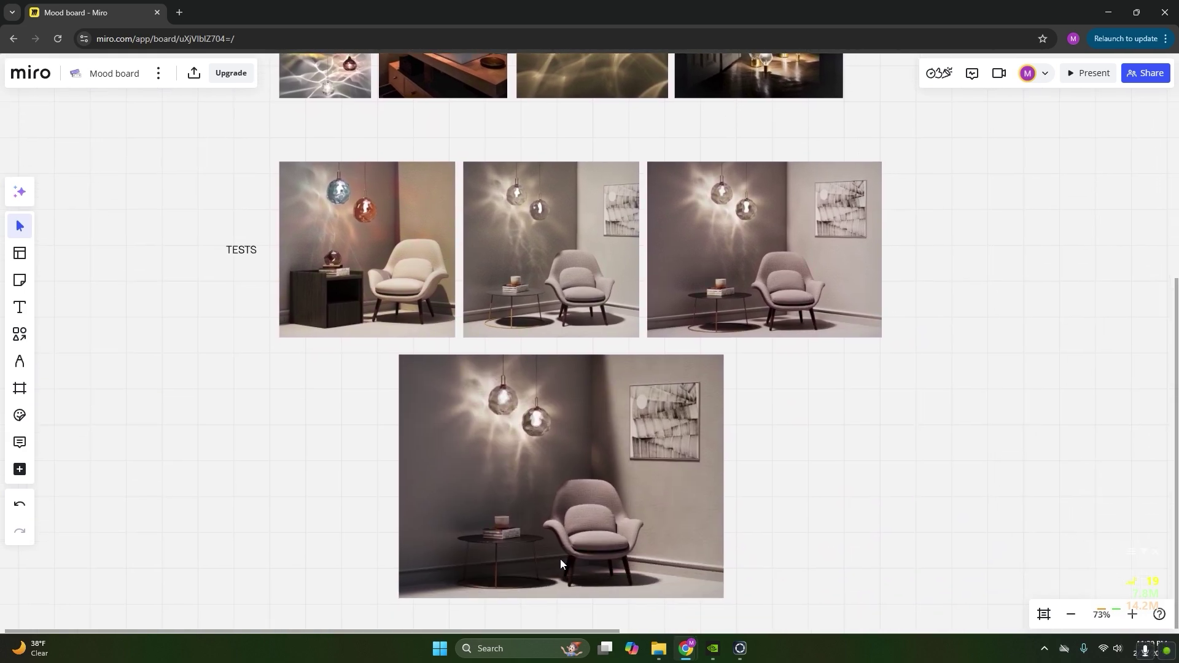
ctrl+scroll(600, 531, up, 2)
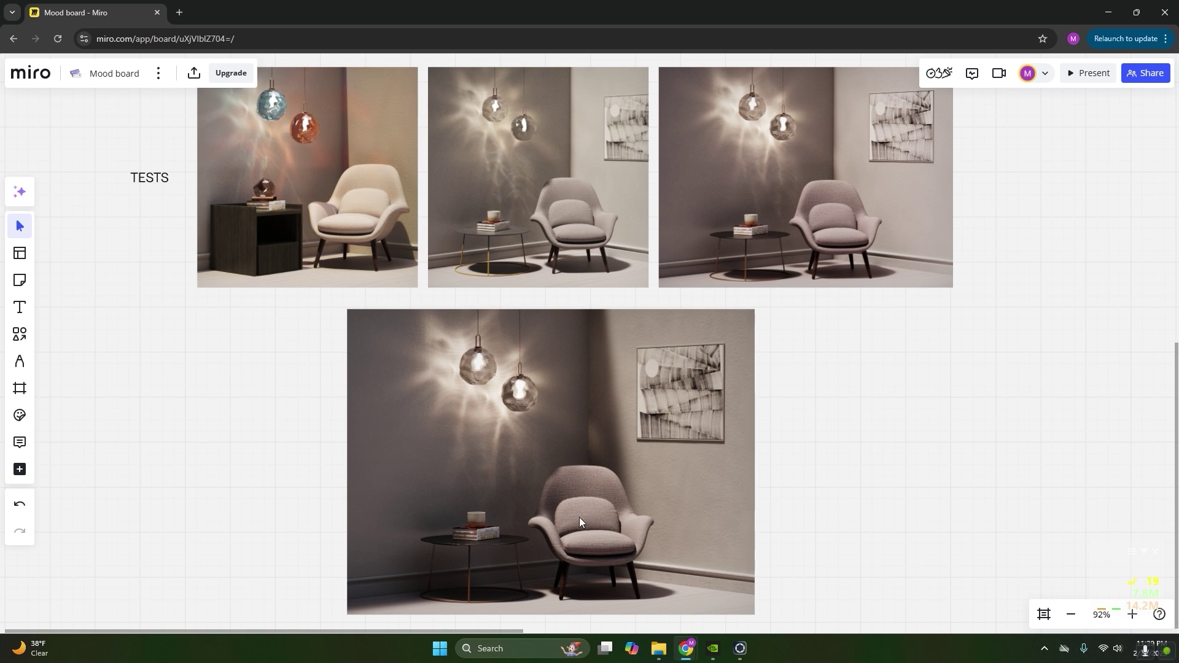
scroll(563, 538, up, 2)
scroll(921, 497, up, 2)
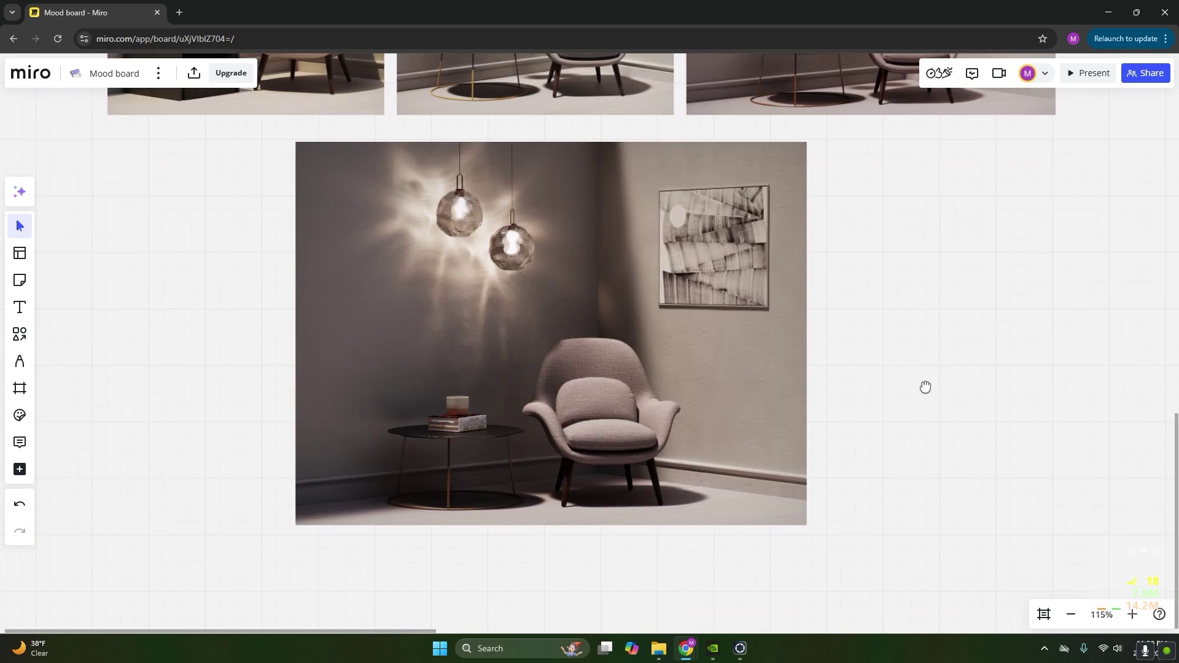
scroll(692, 263, up, 3)
scroll(727, 285, down, 1)
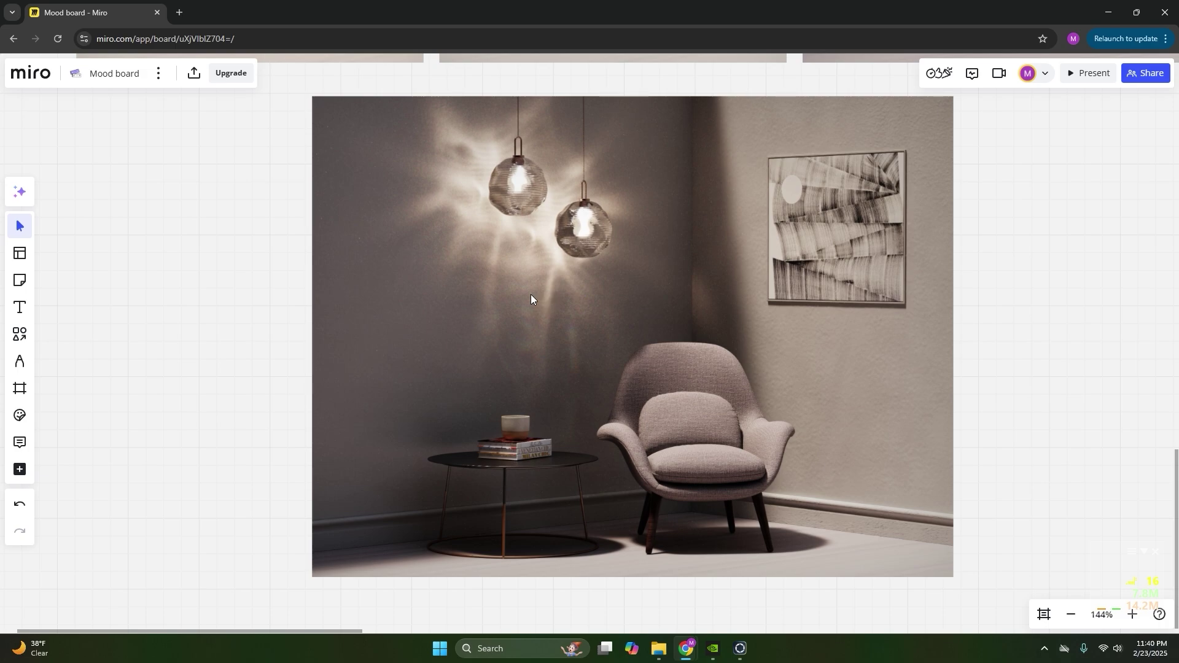
In KeyShot, apply Environment 5 (rolling_hills_4k.exr) and select the lower glass pendant
click(743, 650)
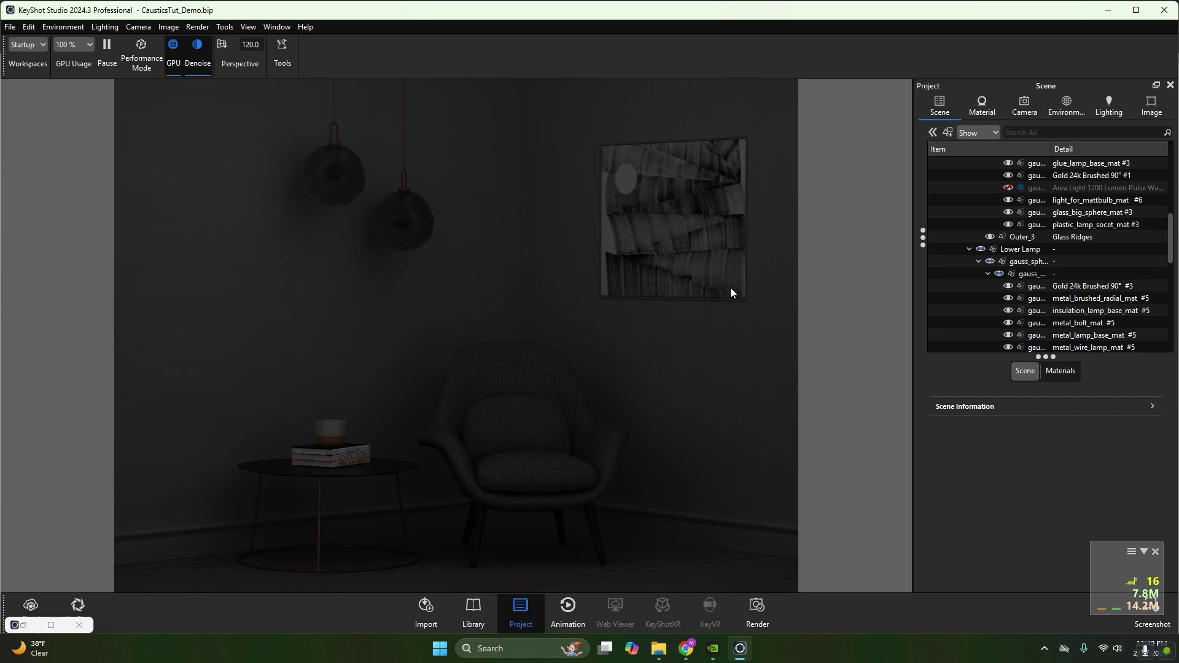
click(1067, 105)
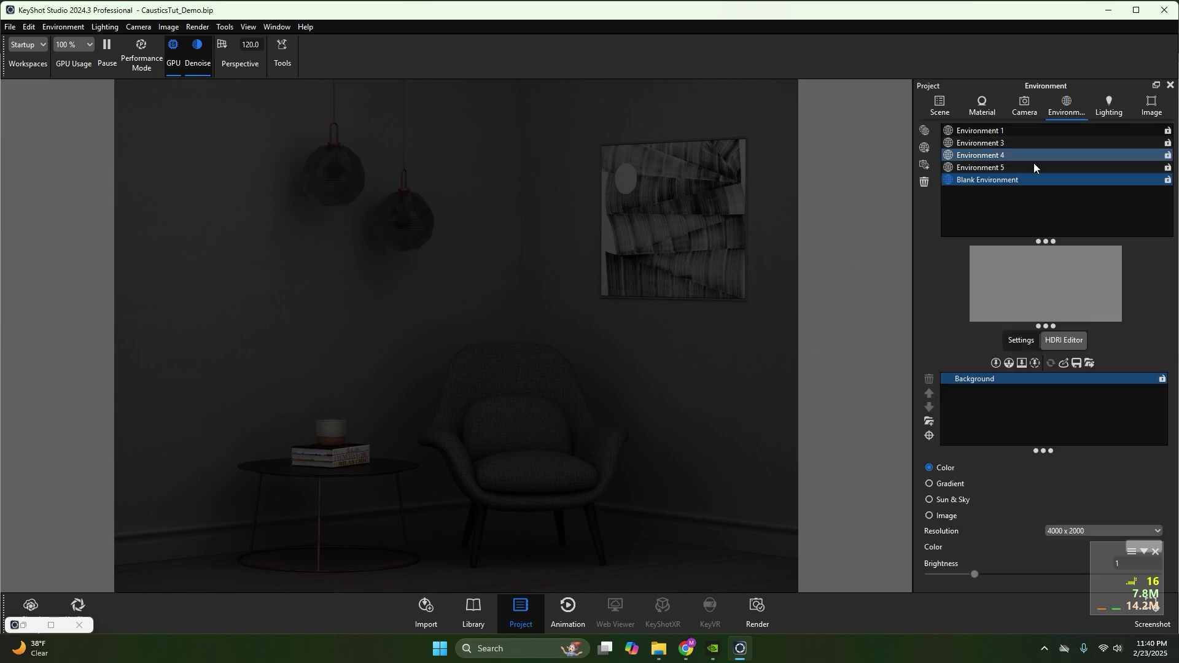
click(1003, 166)
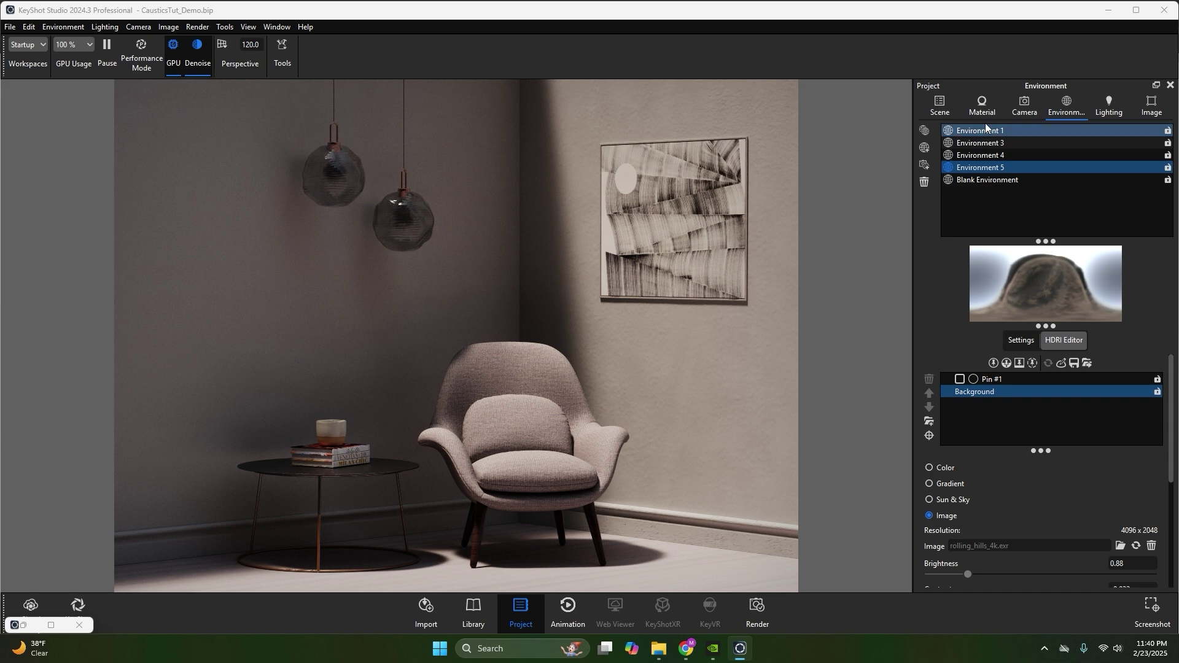
click(938, 106)
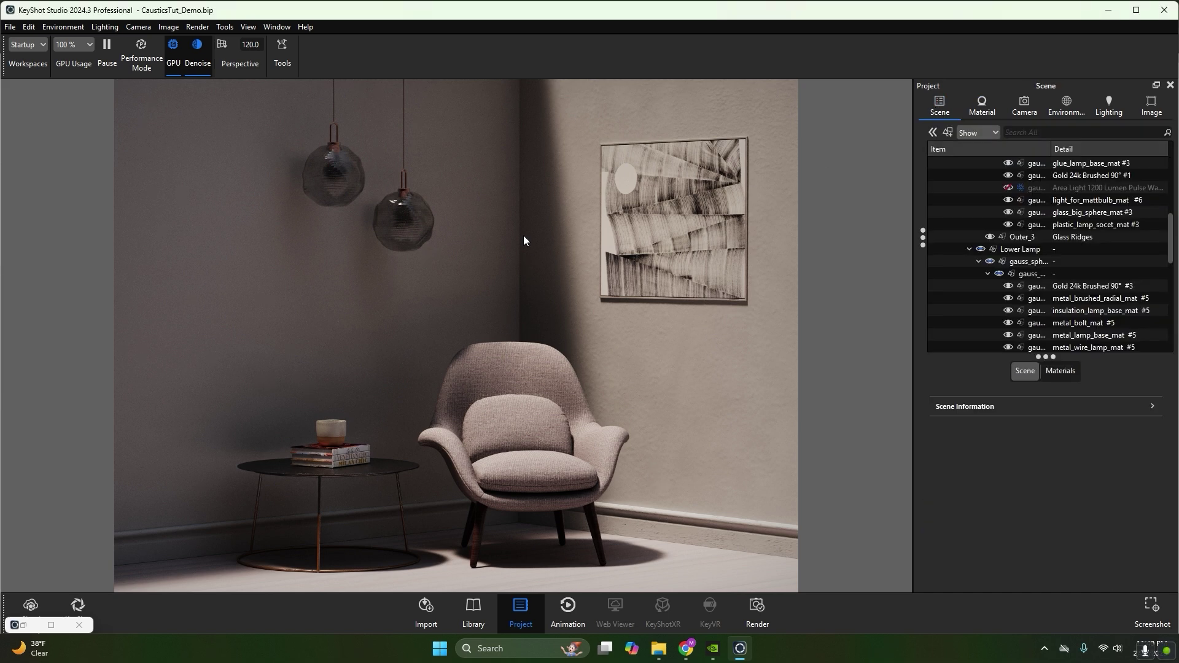
click(404, 245)
Open the lower lamp's Glass Ridges material graph and zoom in on its Dielectric nodes
double_click(420, 233)
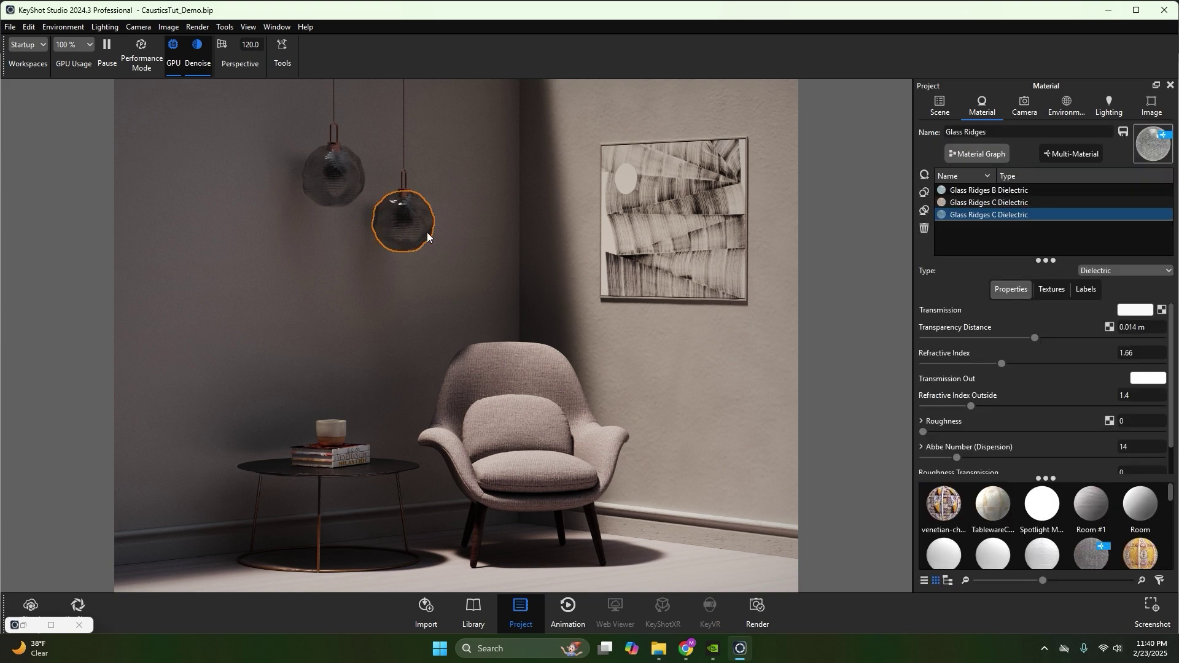
click(980, 153)
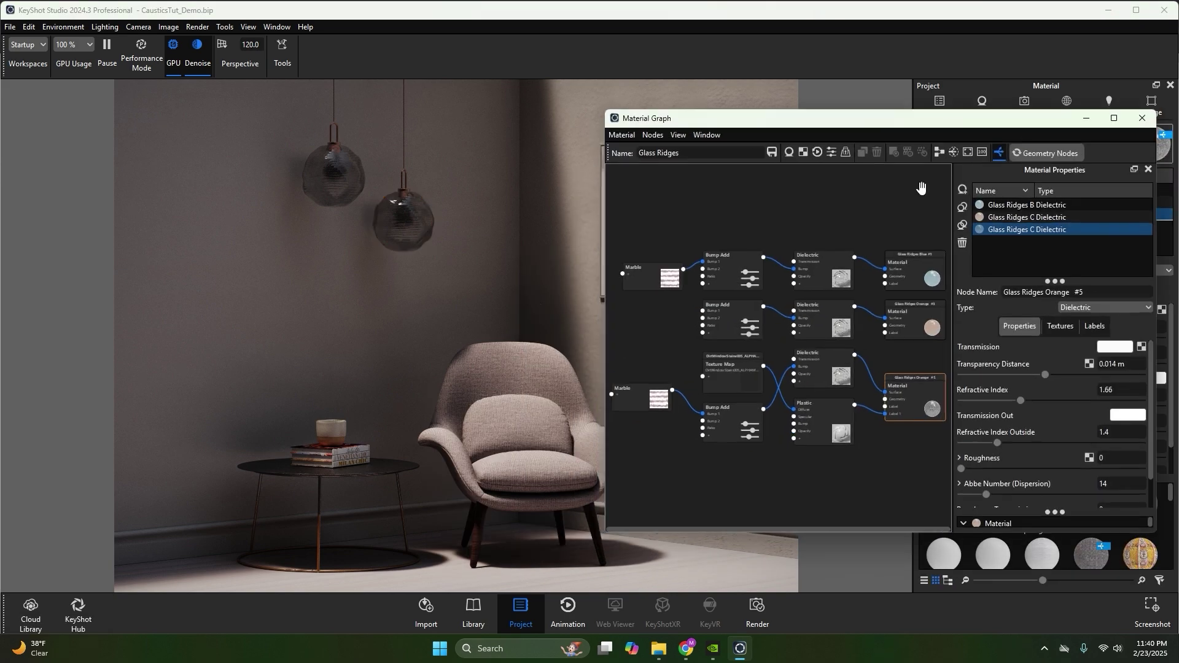
scroll(855, 380, up, 3)
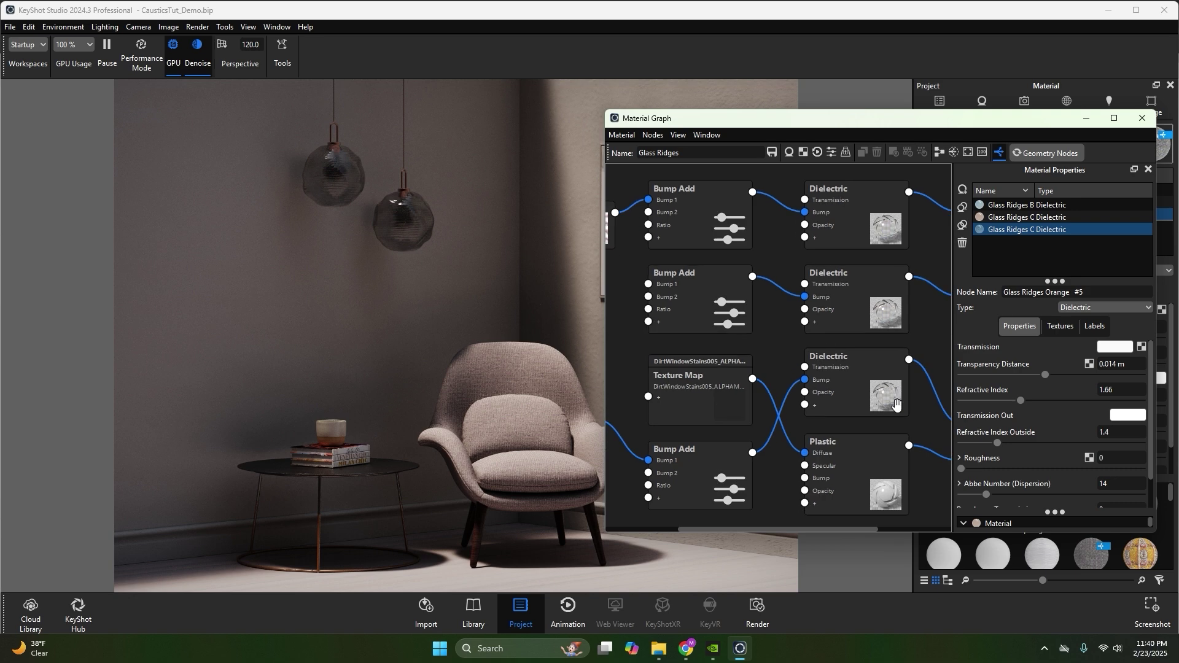
middle_drag(873, 390, 847, 390)
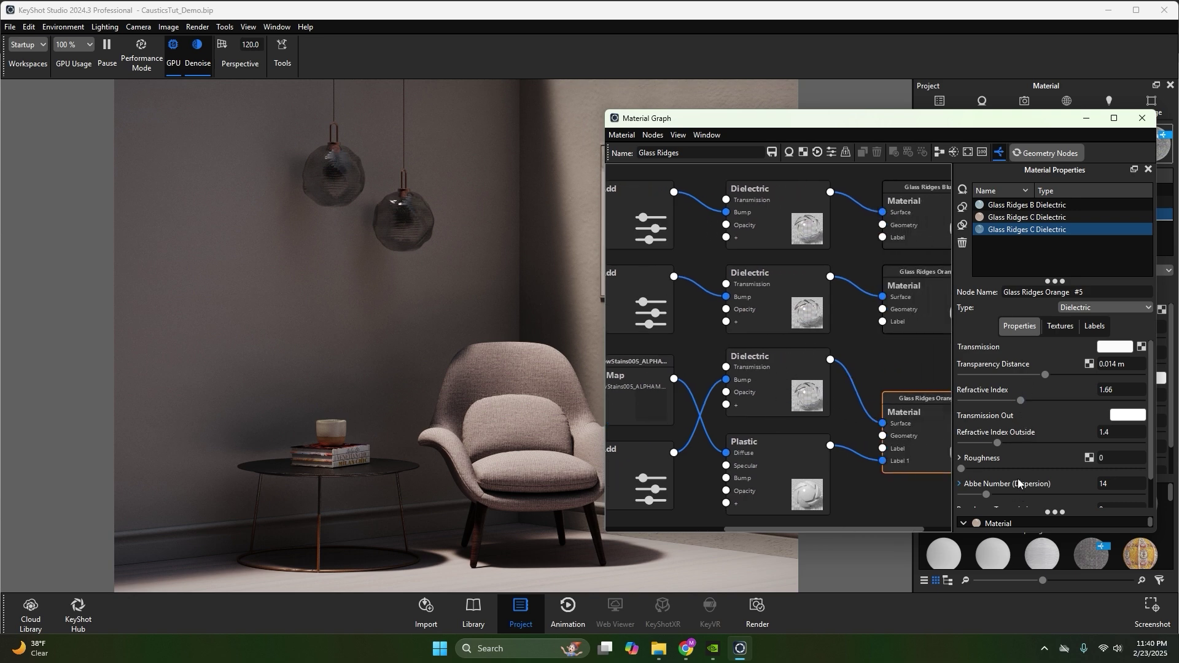
scroll(1029, 447, down, 1)
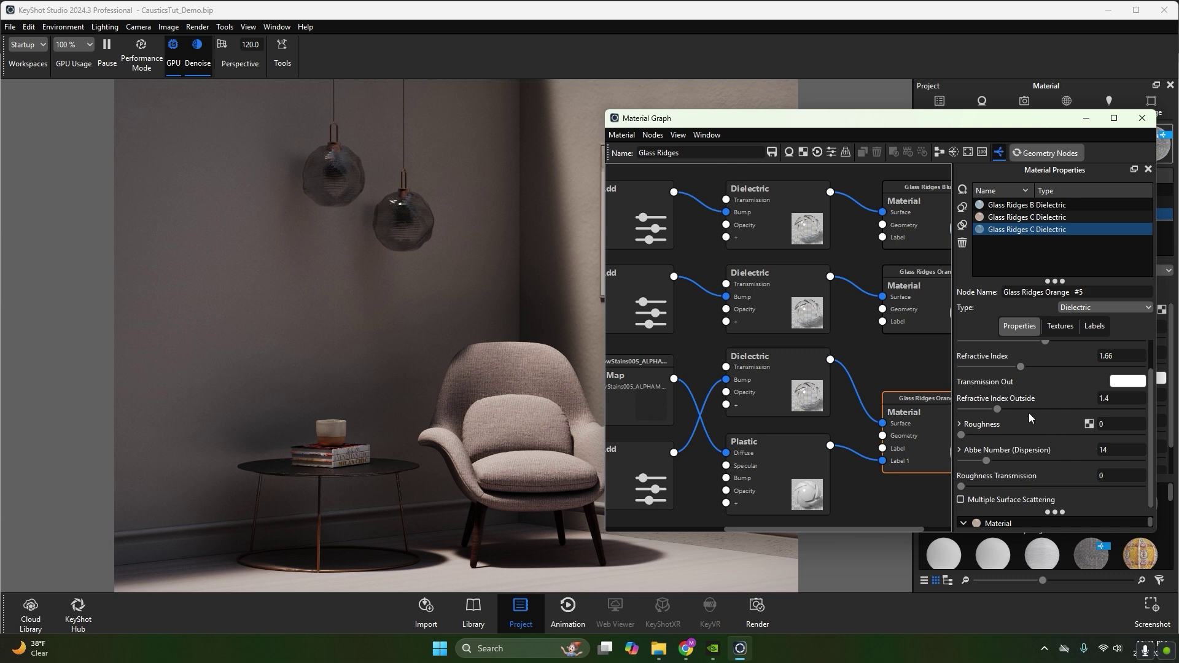
scroll(1038, 411, up, 1)
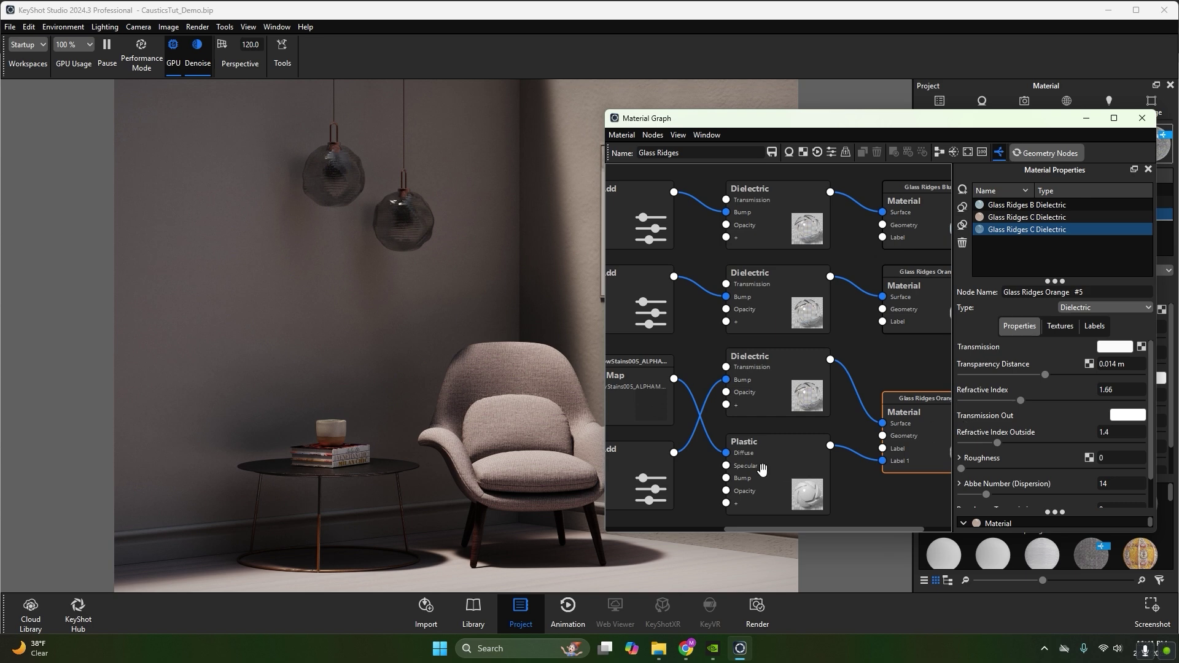
scroll(761, 469, down, 2)
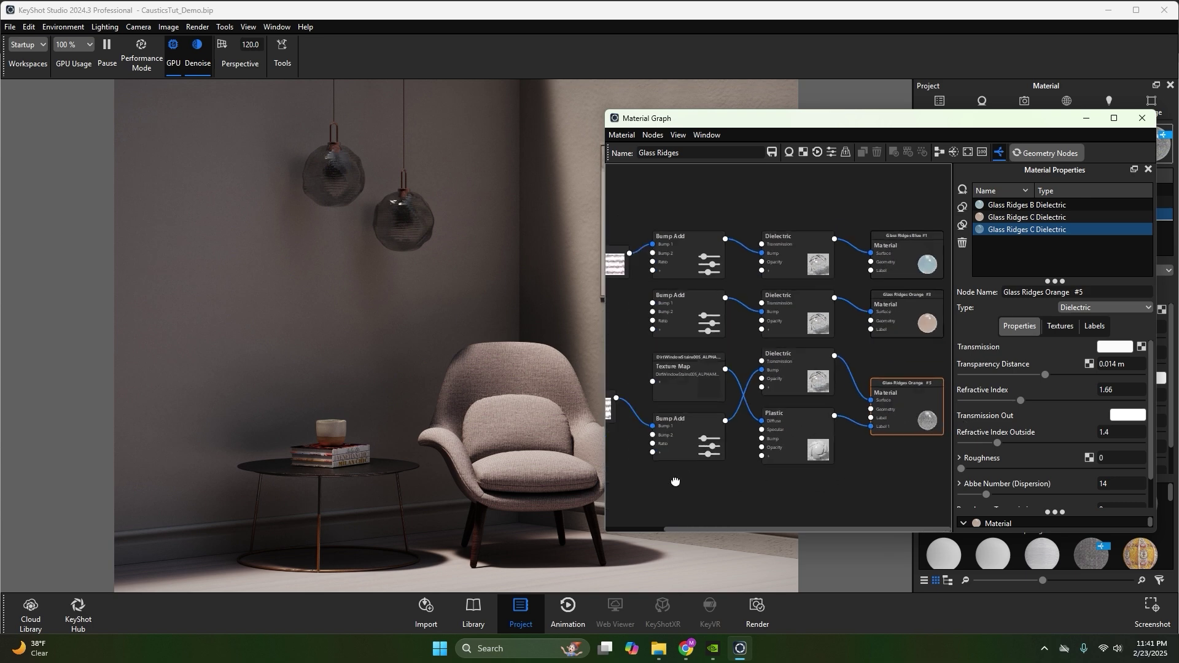
Inspect the lower Marble node's properties, then minimize the Material Graph window
click(650, 412)
click(650, 413)
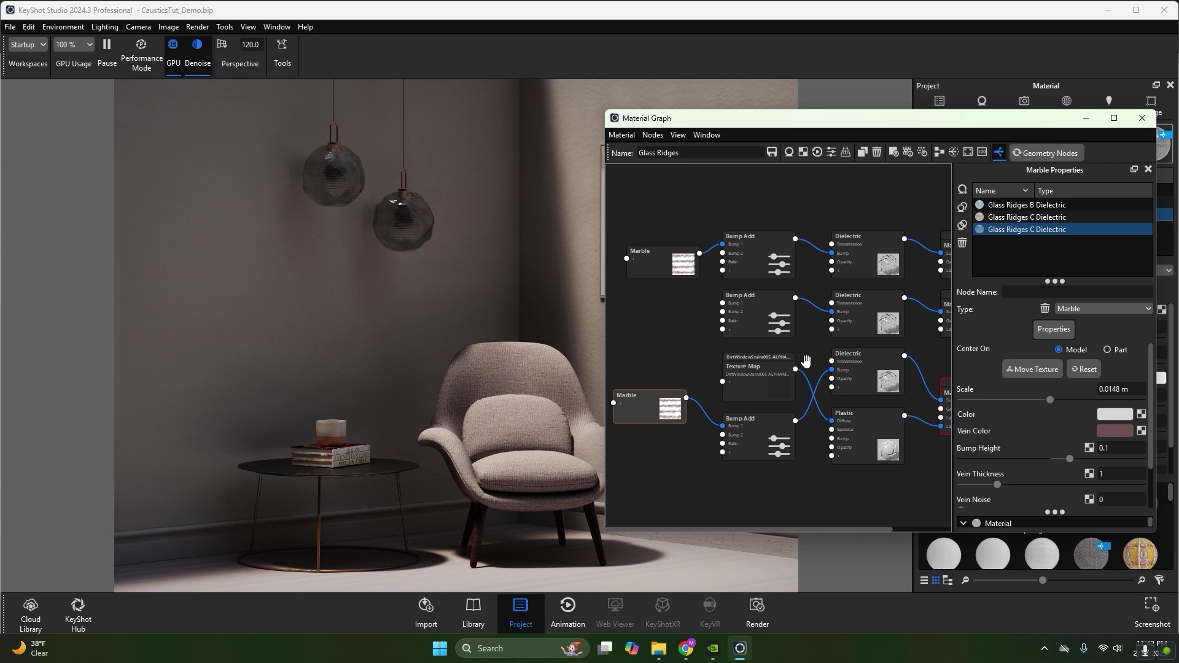
click(1087, 119)
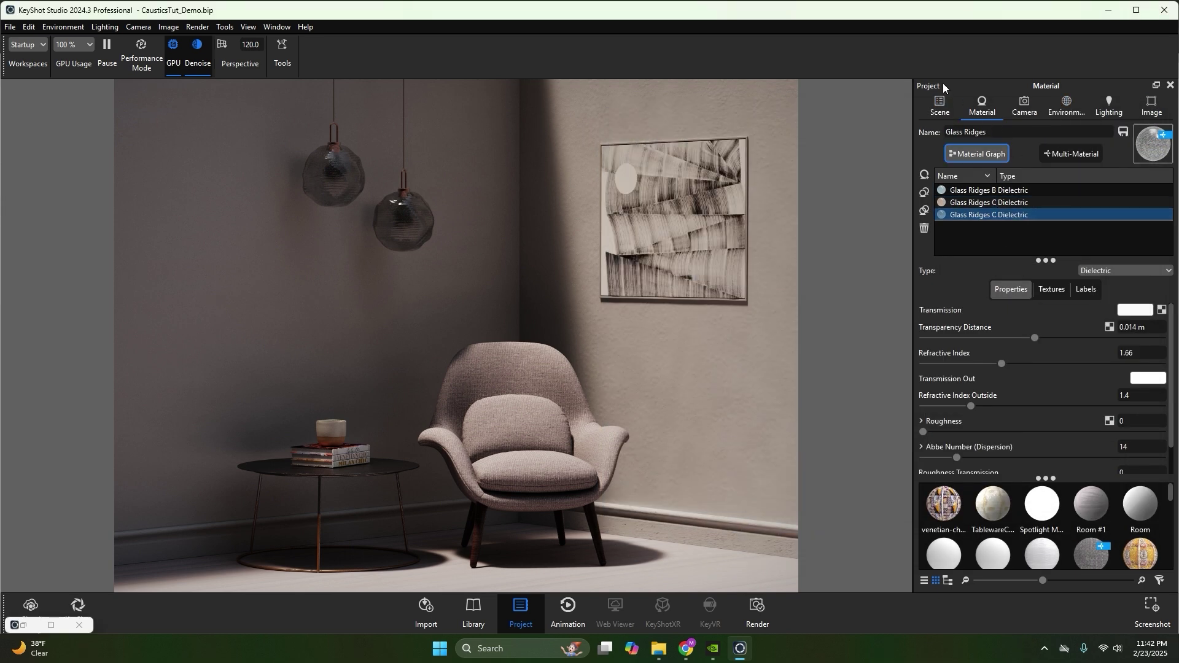
Toggle Area Light 1200 Lumen Pulse Warm #1 off and on, then open its material
click(940, 104)
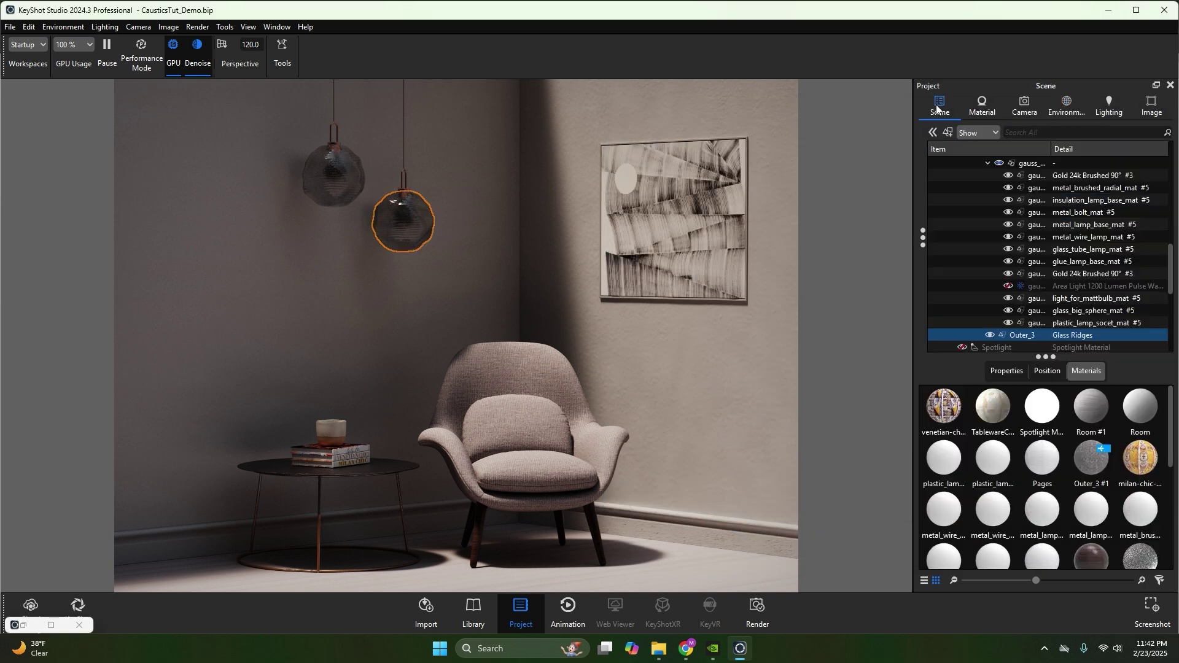
click(1042, 290)
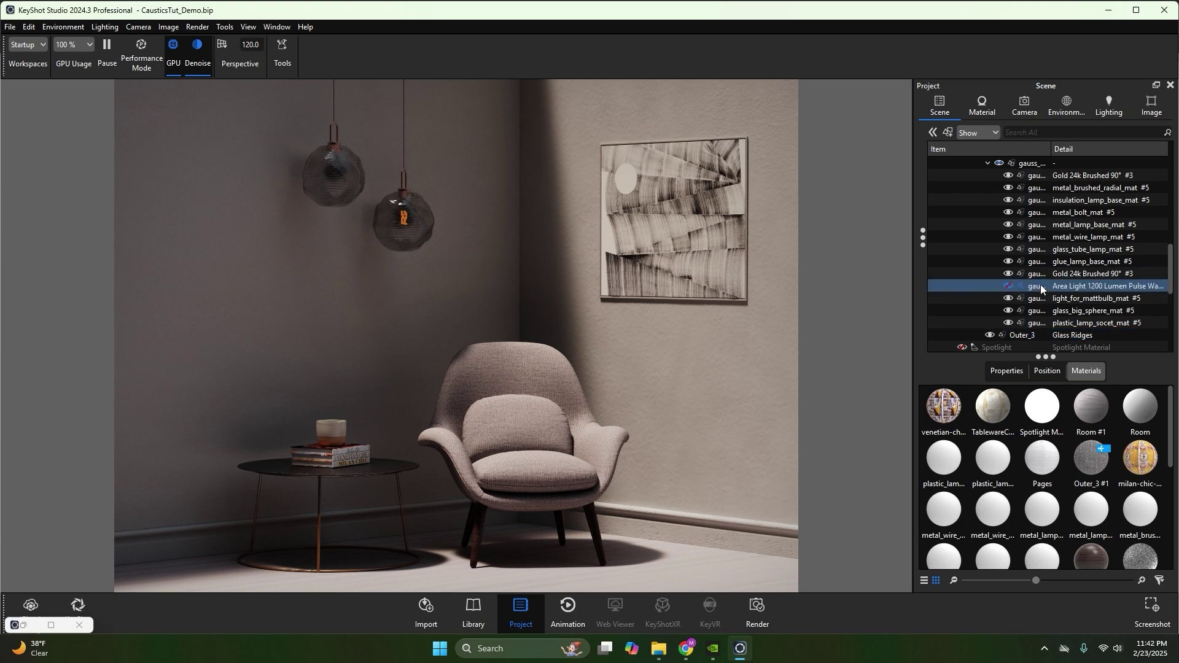
click(1009, 287)
scroll(1060, 249, up, 4)
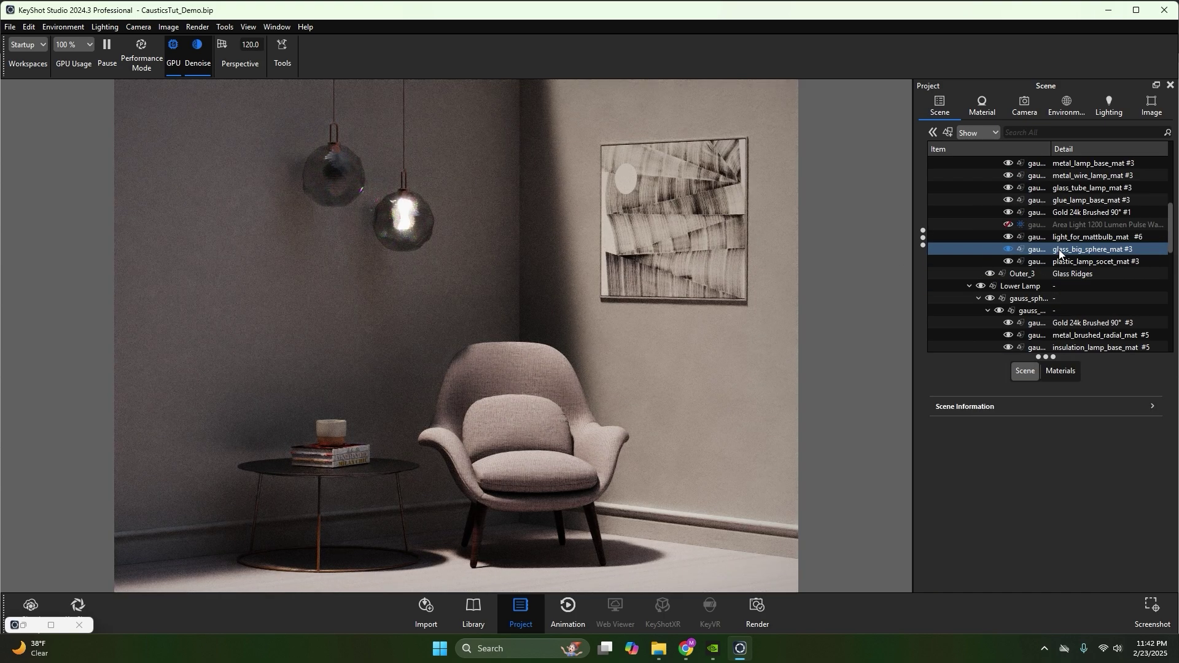
scroll(1058, 250, up, 1)
click(1008, 261)
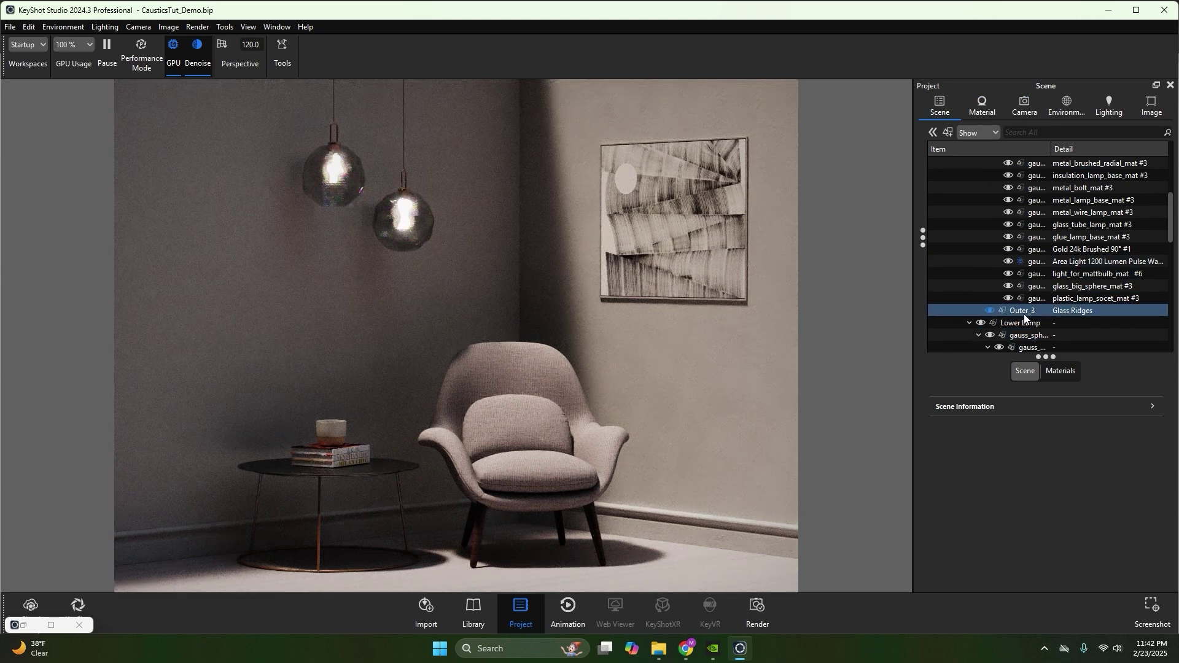
double_click(1043, 263)
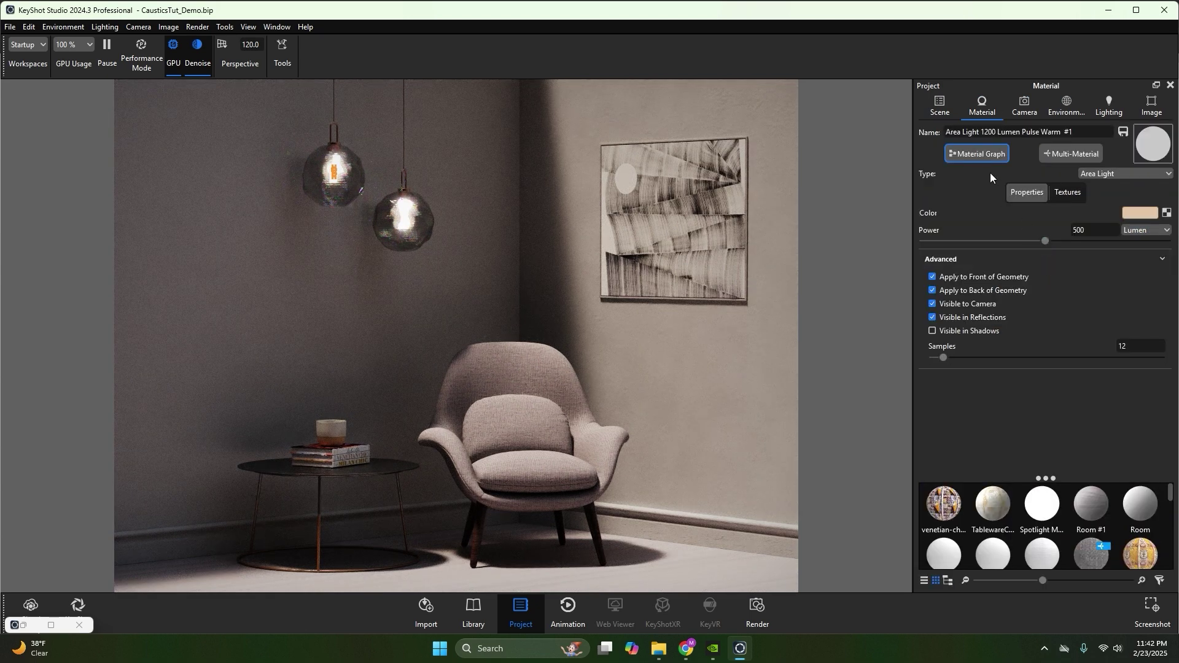
click(982, 155)
click(701, 362)
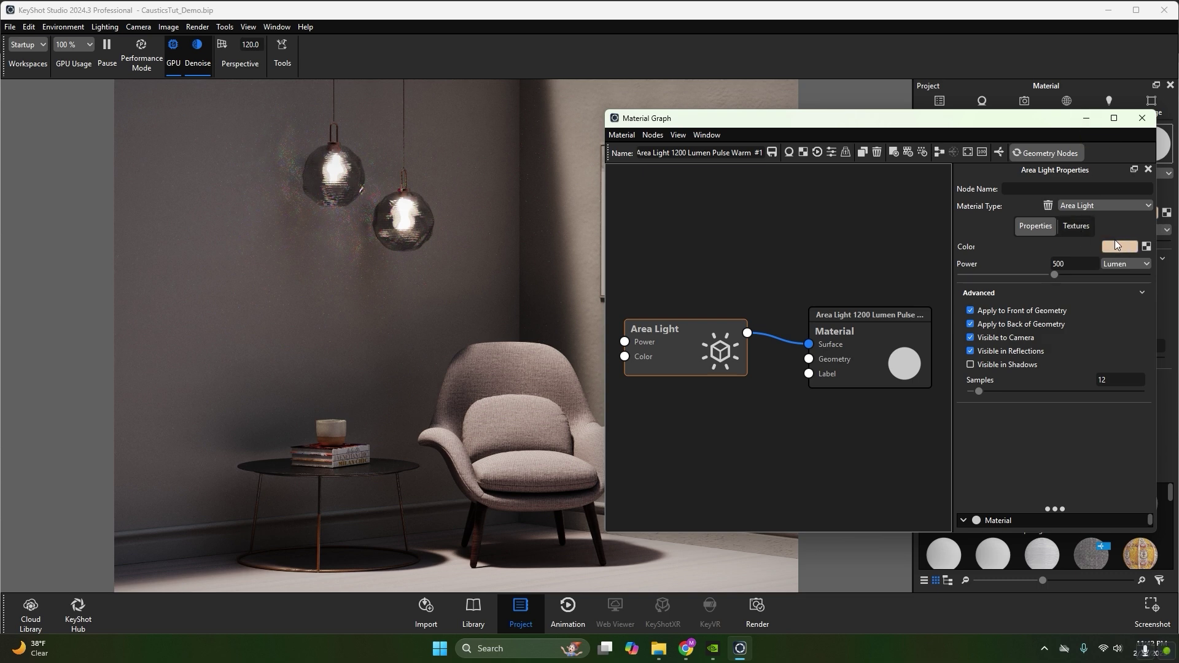
click(1086, 118)
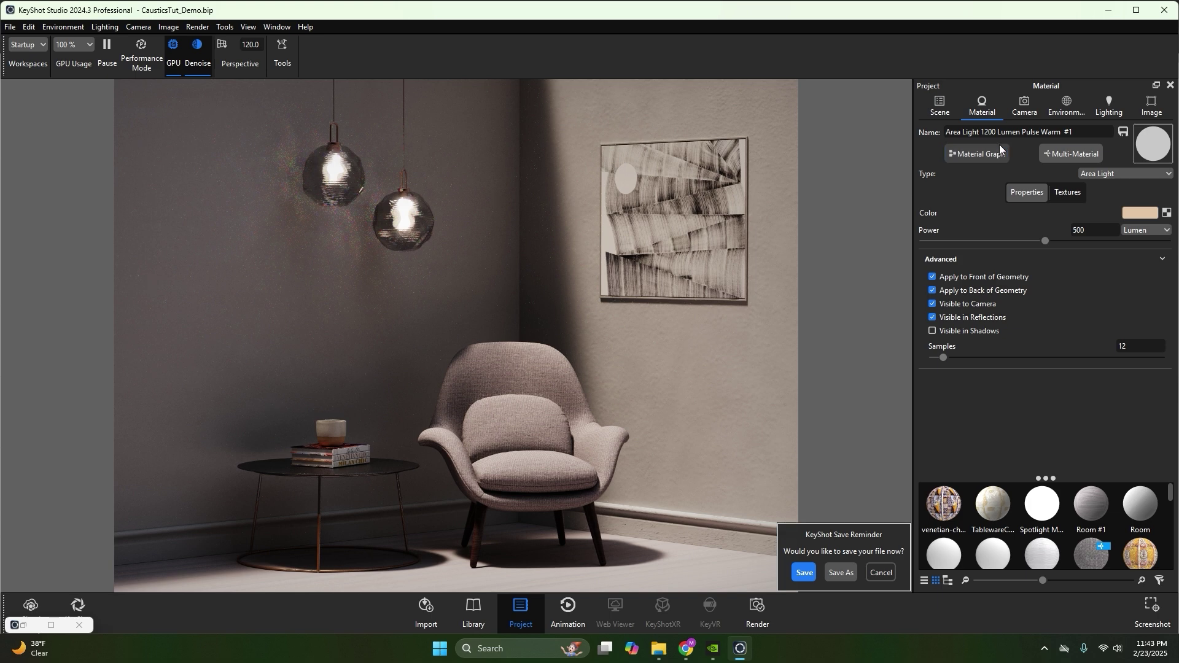
Enable Caustics under General Lighting and save the project from the Save Reminder
click(1099, 113)
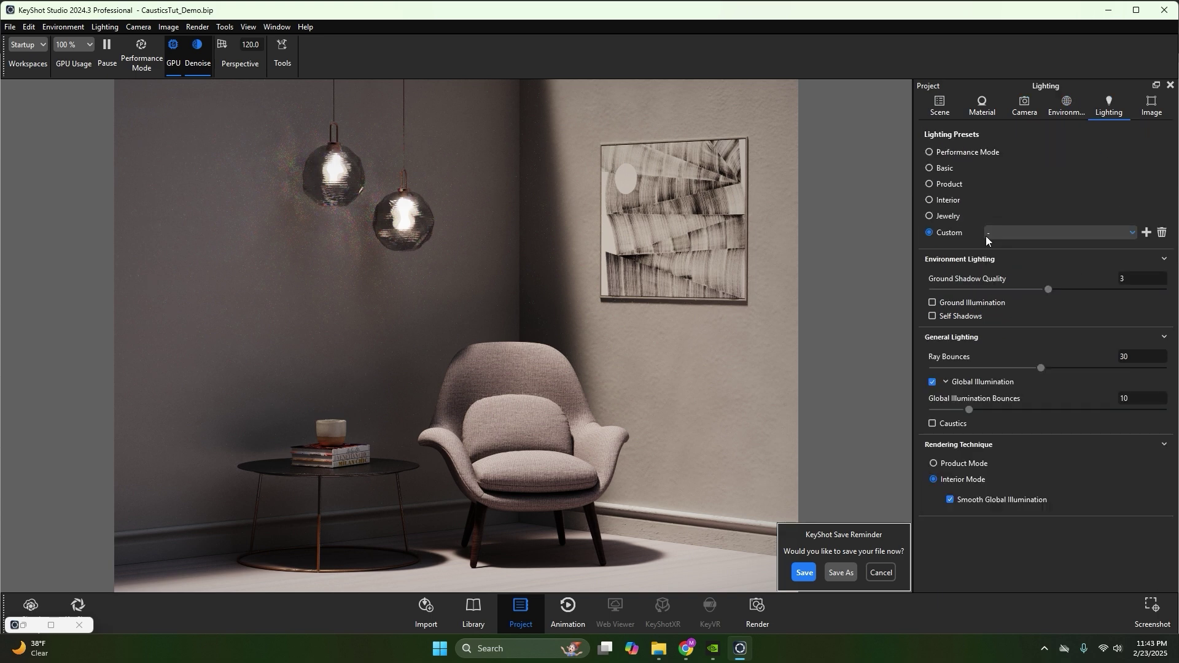
click(933, 425)
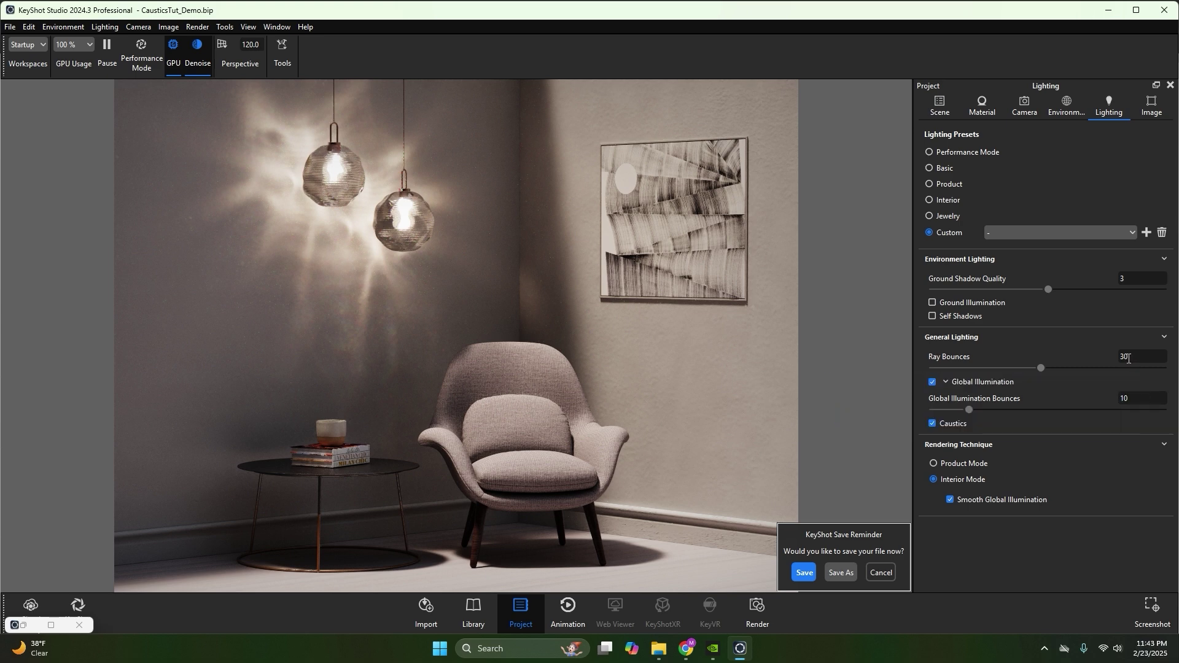
click(804, 573)
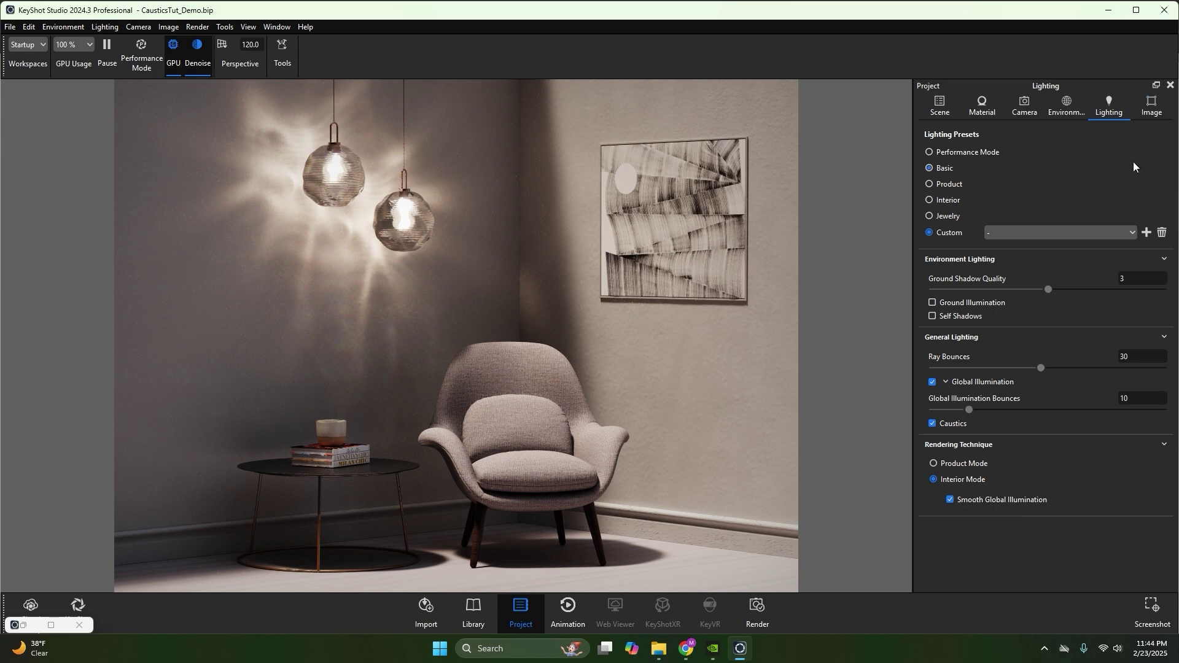
Nudge the Tone Mapping Contrast slightly below 0.412 in the Image settings
click(1147, 110)
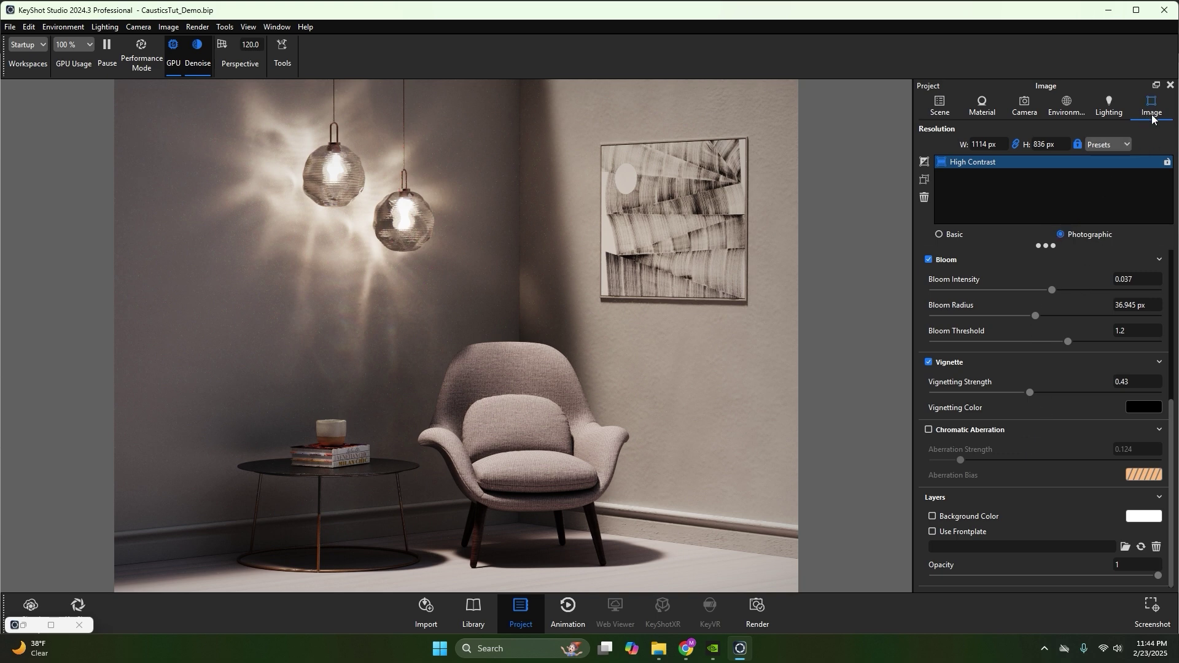
scroll(996, 348, up, 5)
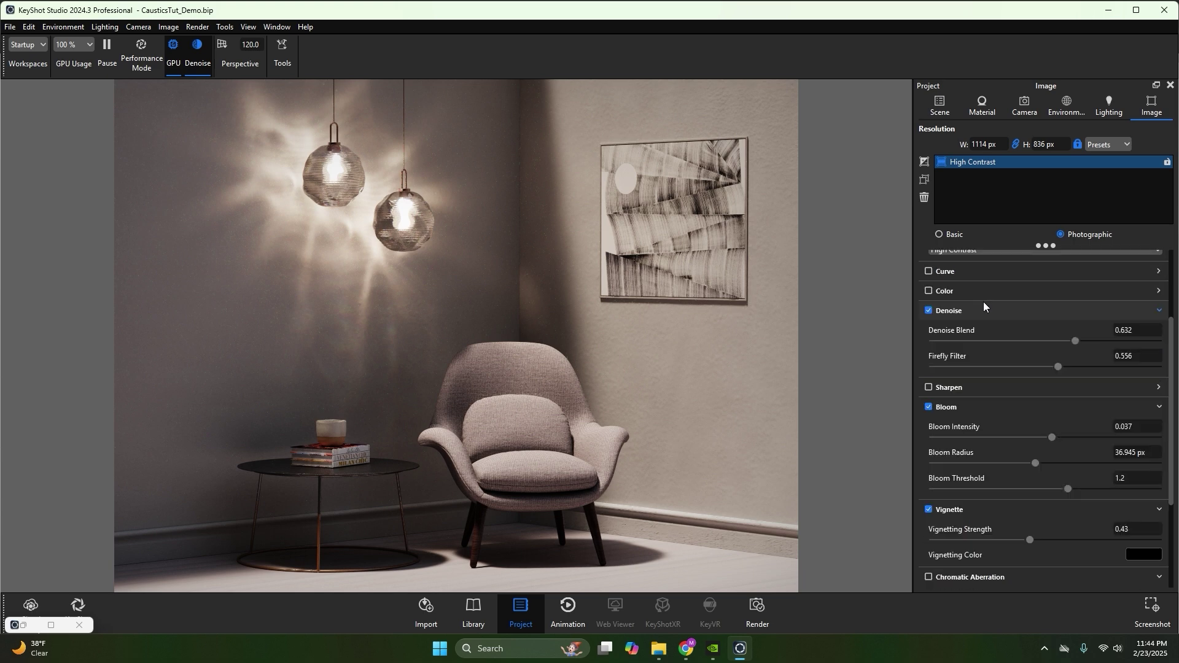
scroll(1010, 318, up, 1)
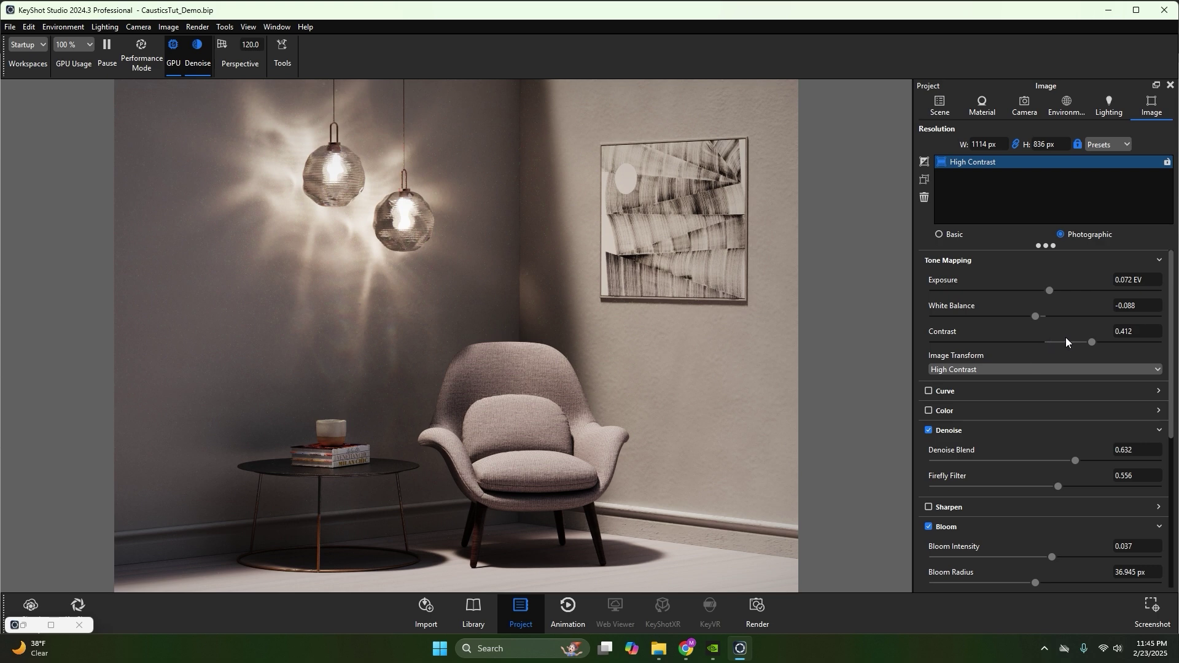
mouse_move(1091, 343)
mouse_down()
mouse_move(1038, 346)
mouse_move(1088, 352)
mouse_up()
scroll(998, 427, down, 1)
scroll(972, 413, down, 2)
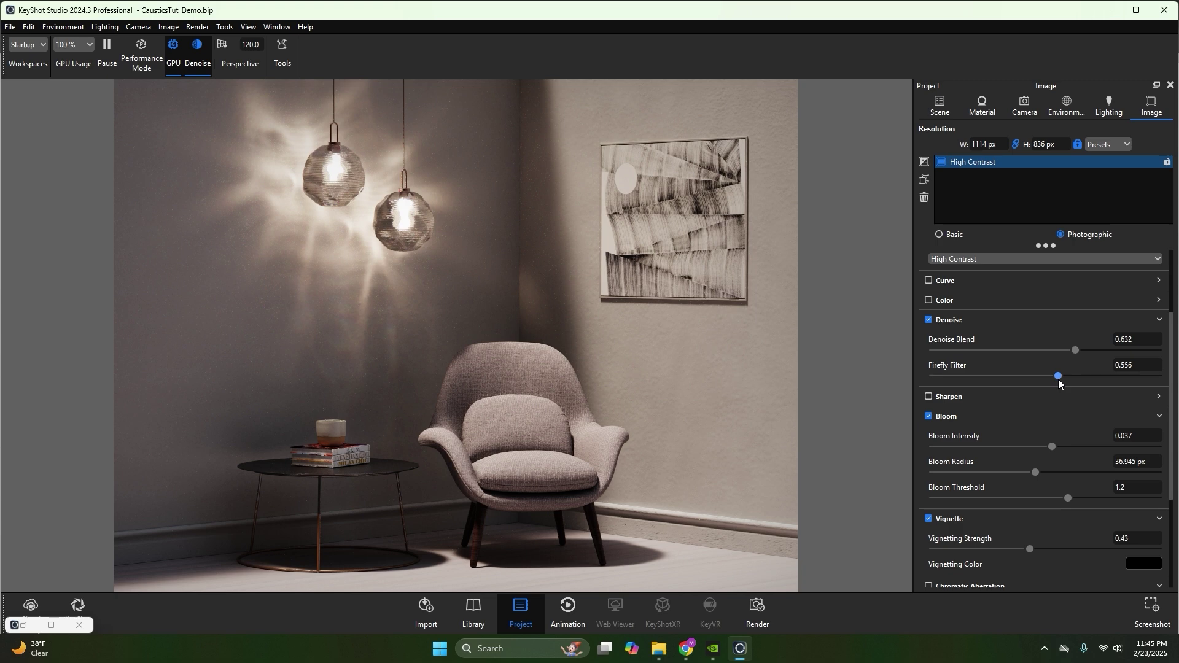
Drop Firefly Filter to 0 then back to 0.501, and set Denoise Blend to 0.706
drag(1059, 378, 908, 378)
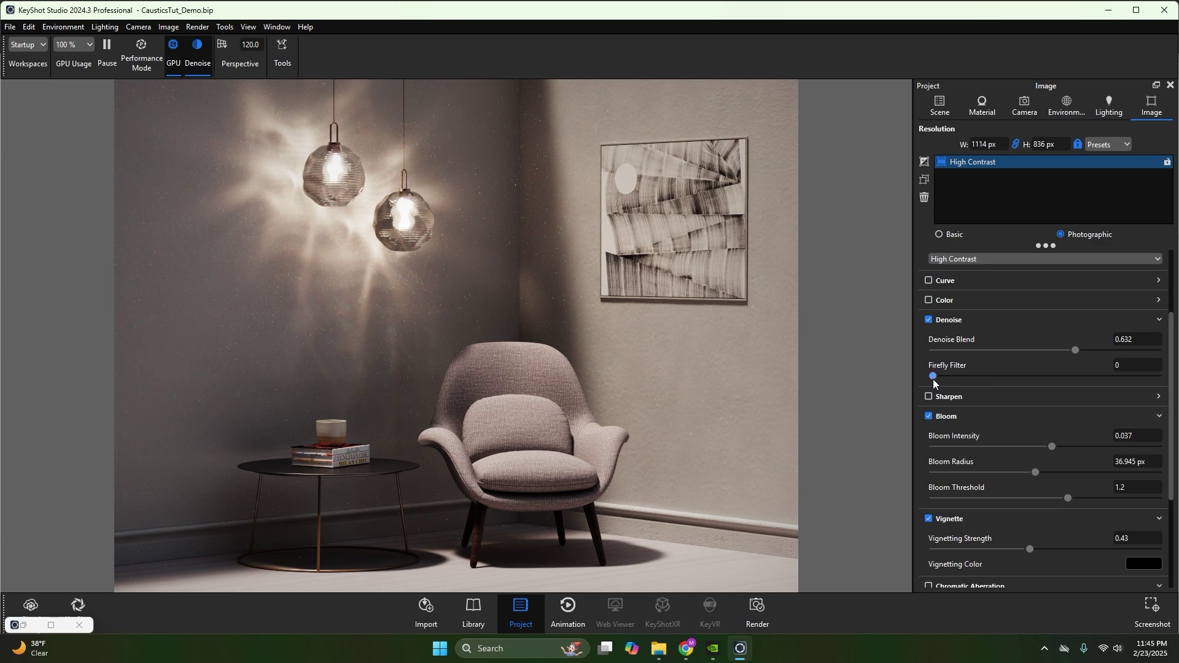
drag(934, 377, 1046, 378)
drag(1074, 350, 1078, 349)
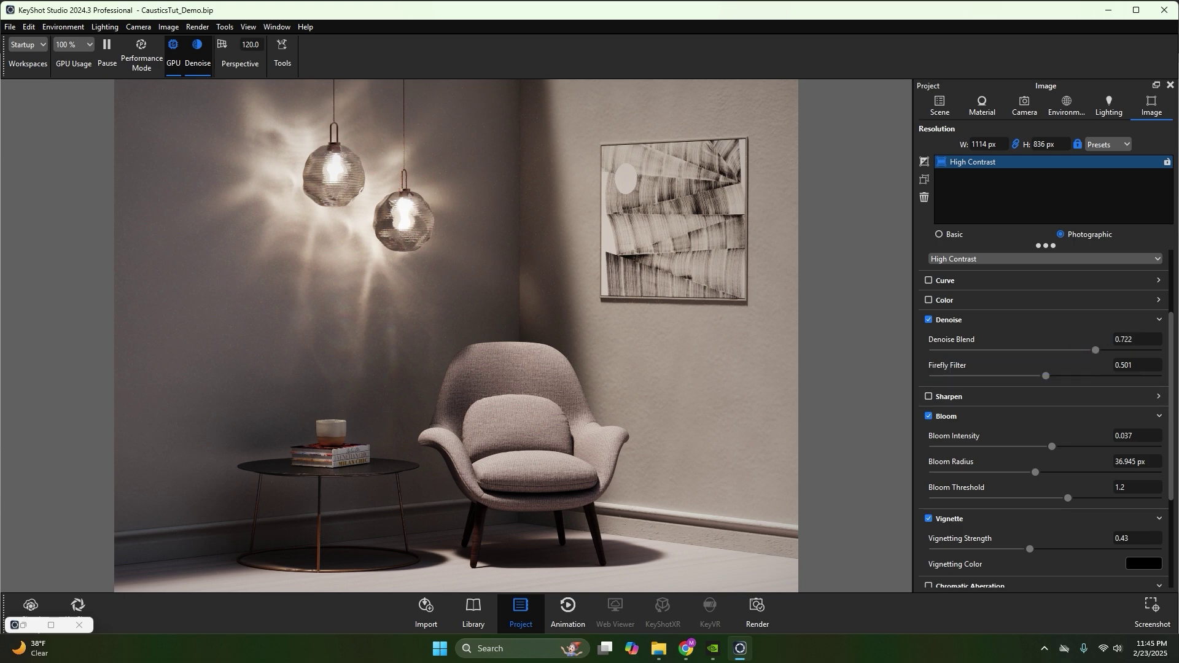
drag(1100, 348, 1096, 348)
scroll(1020, 443, down, 3)
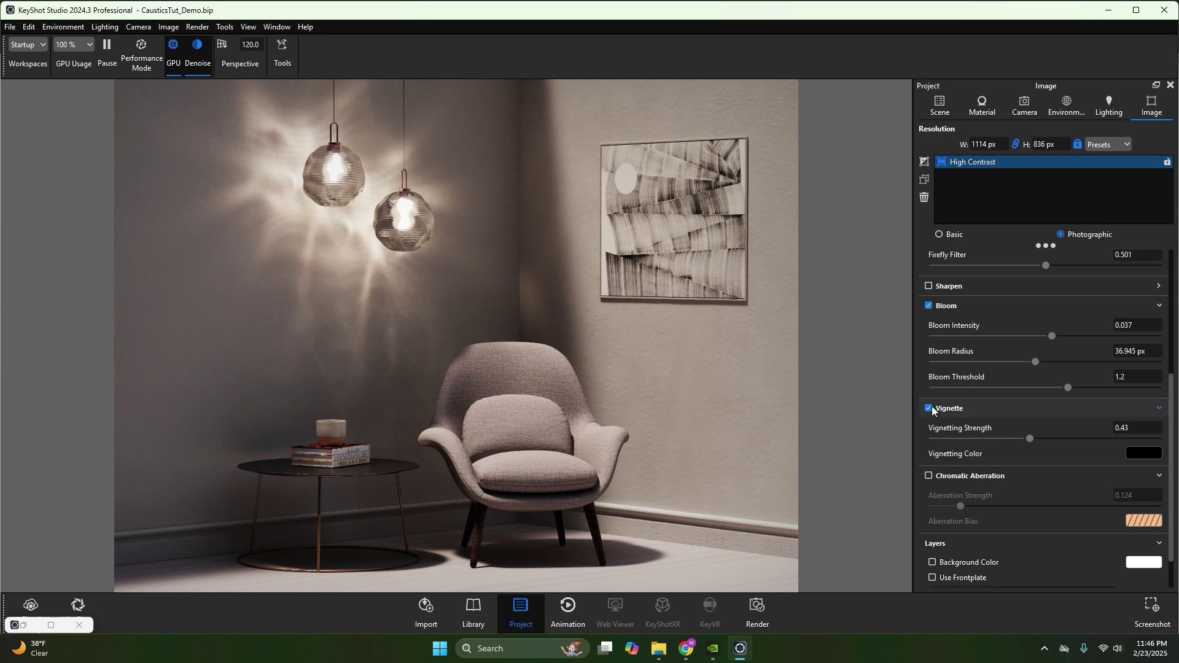
click(928, 408)
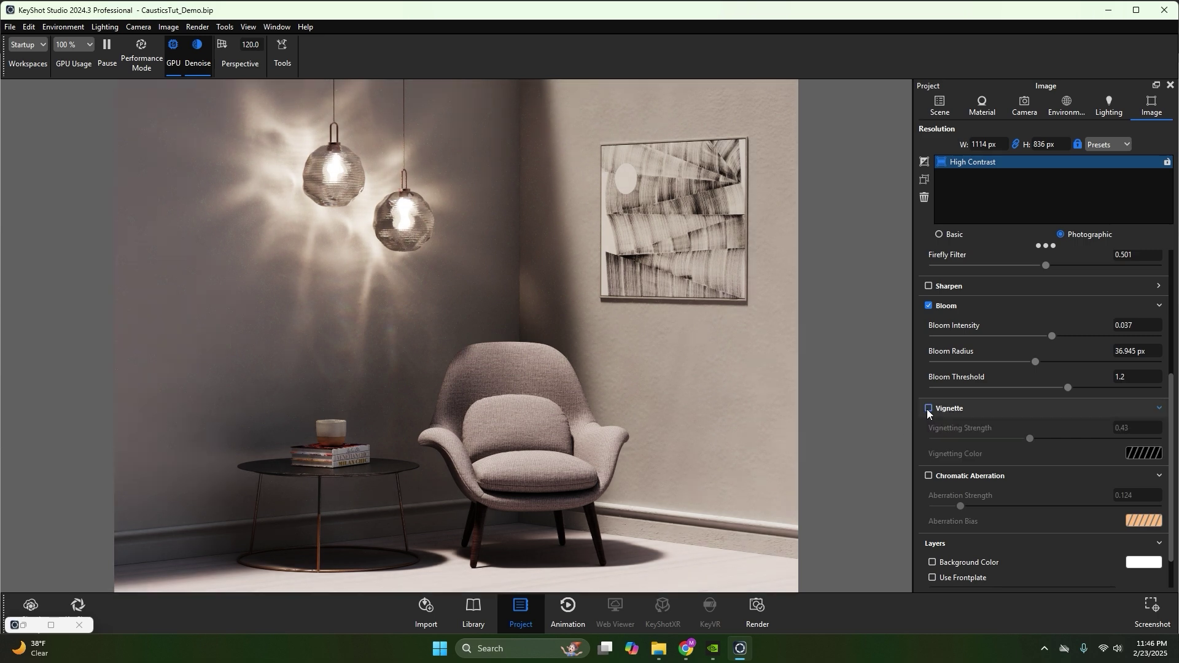
click(928, 408)
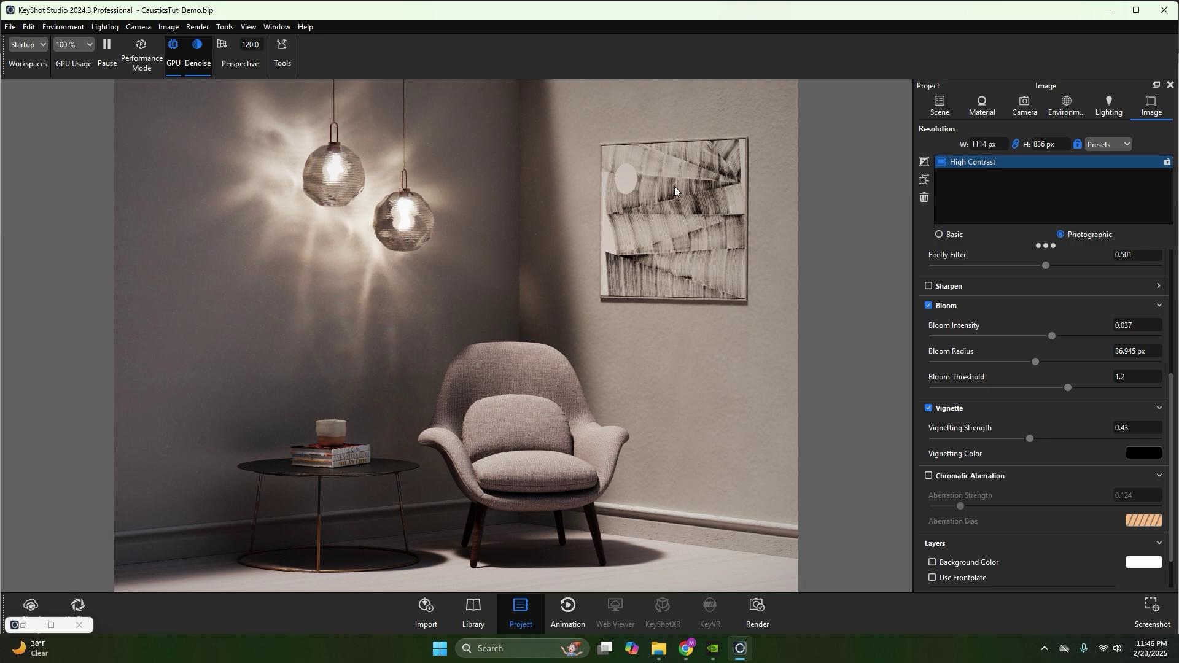
scroll(983, 454, down, 2)
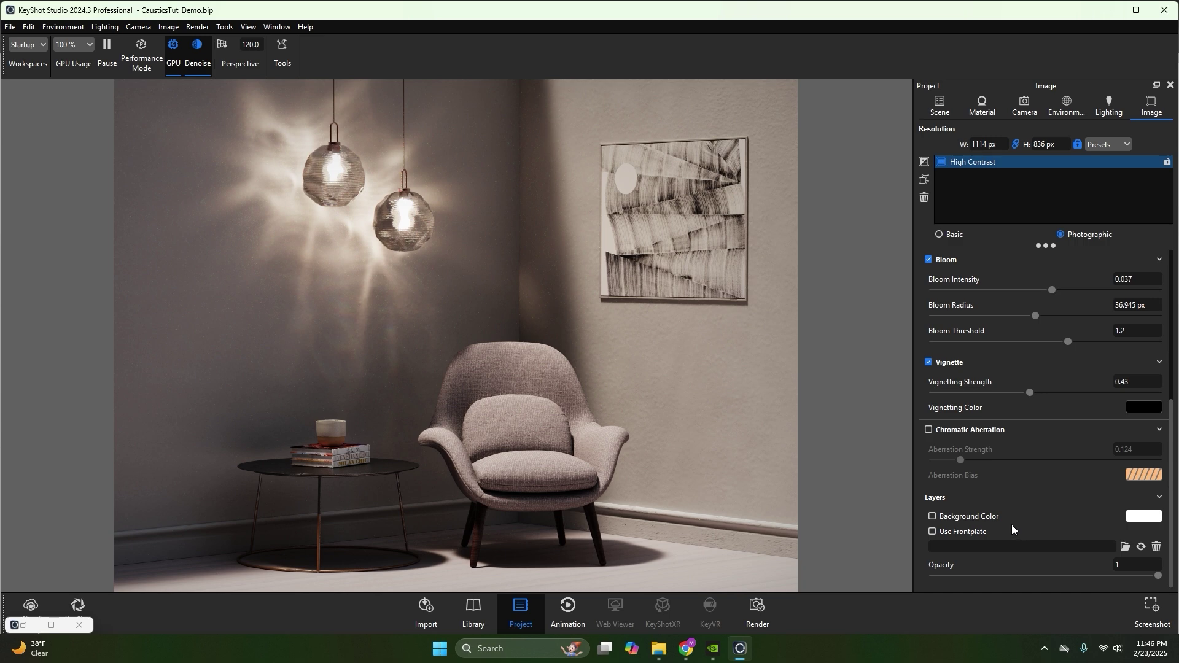
scroll(1023, 384, up, 10)
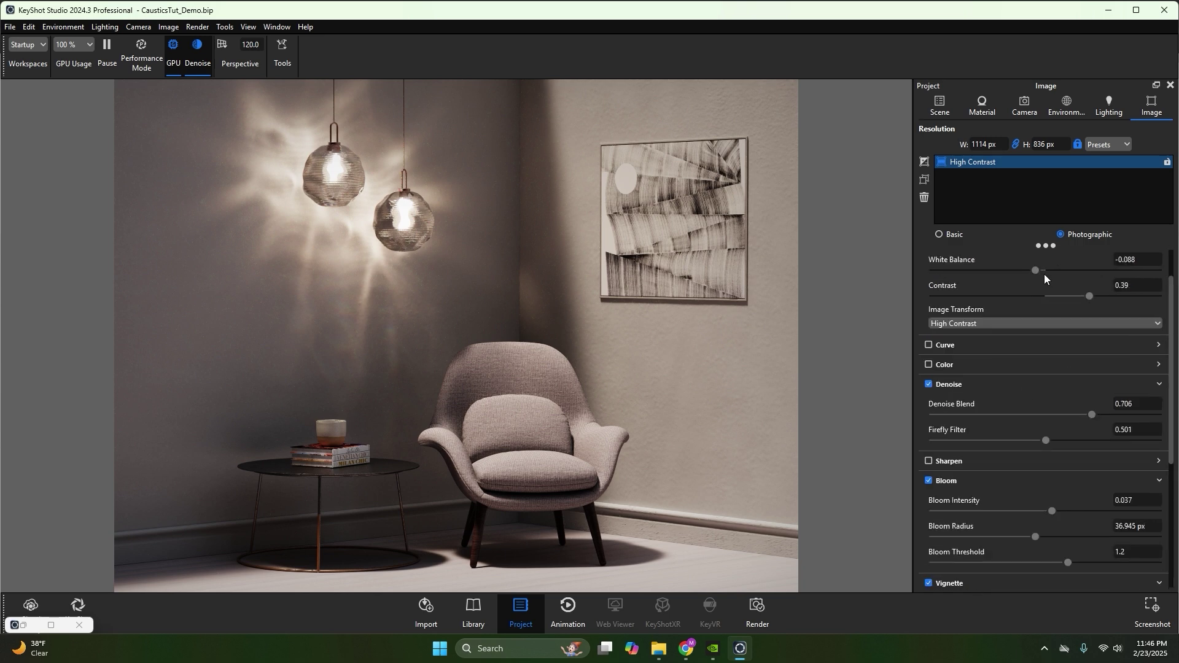
Collapse the Table Mug, Hanging Lamps and Room groups in the Scene tree
click(931, 112)
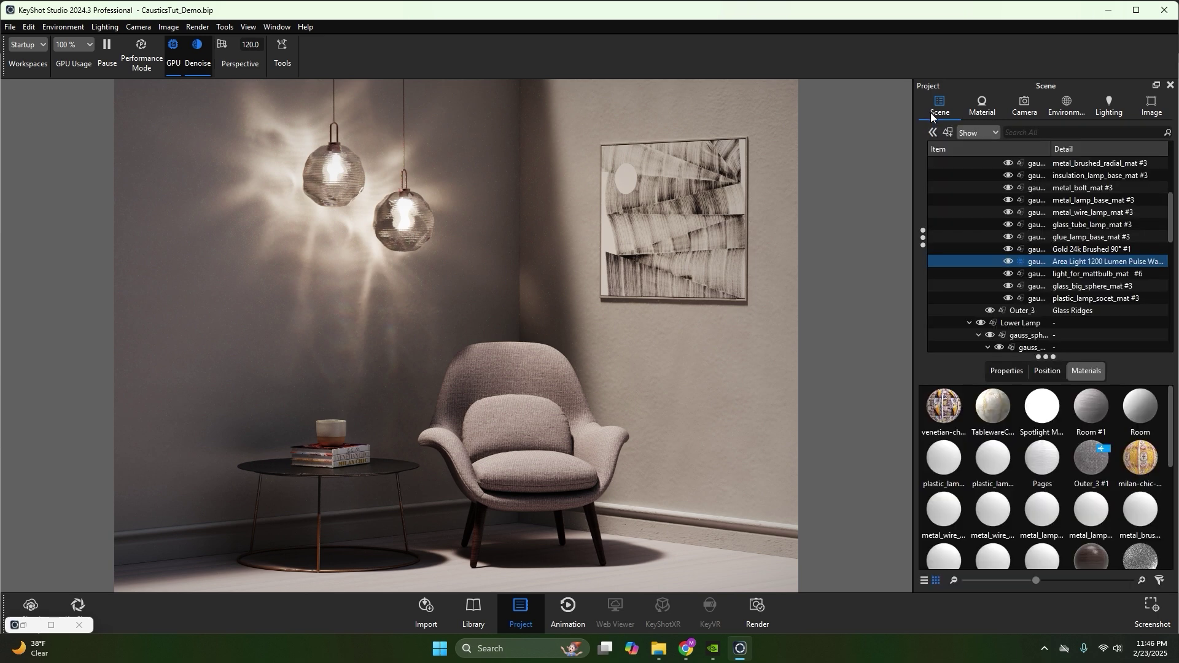
click(1034, 229)
scroll(1034, 229, up, 3)
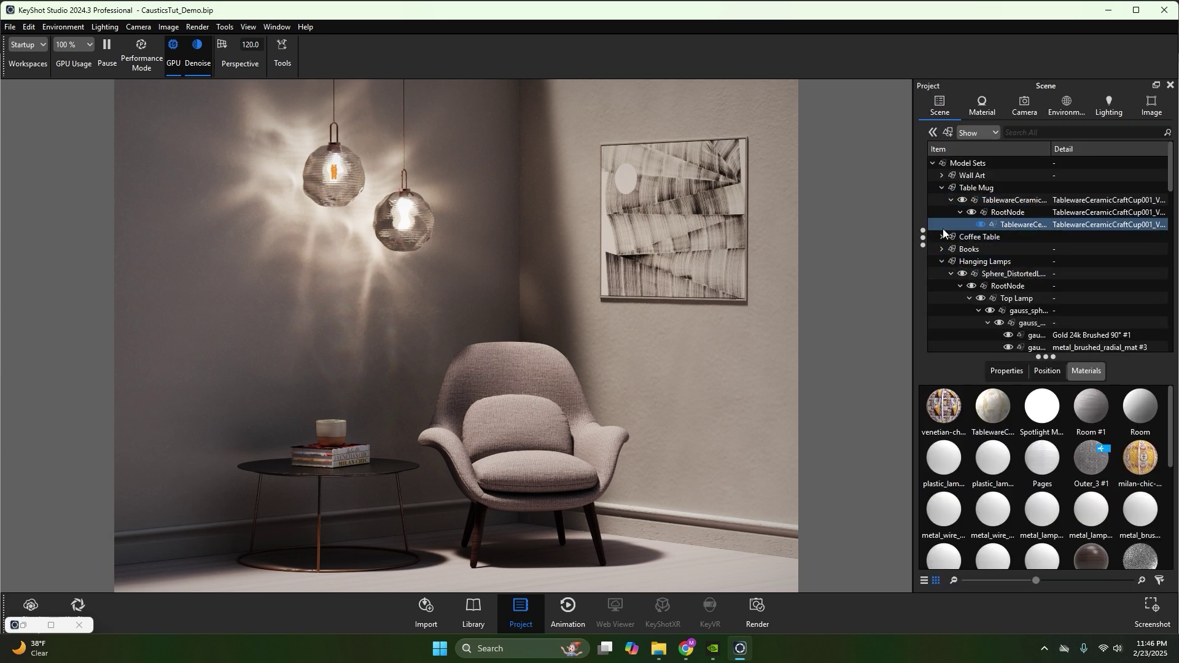
click(942, 263)
click(940, 187)
click(940, 187)
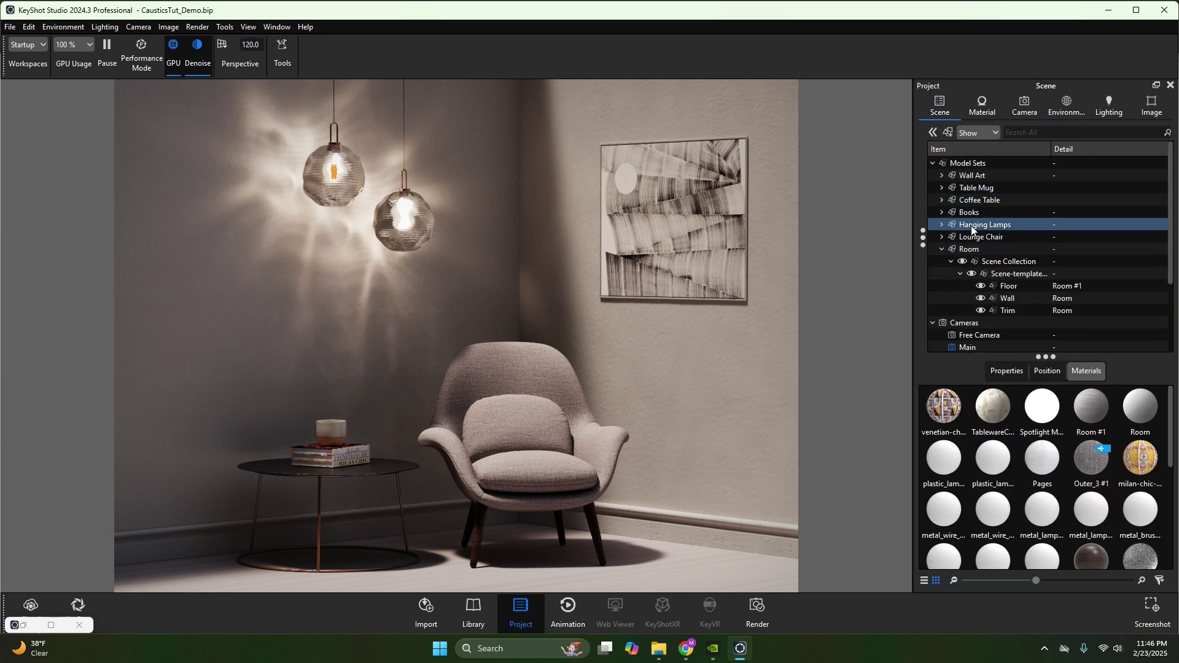
click(942, 249)
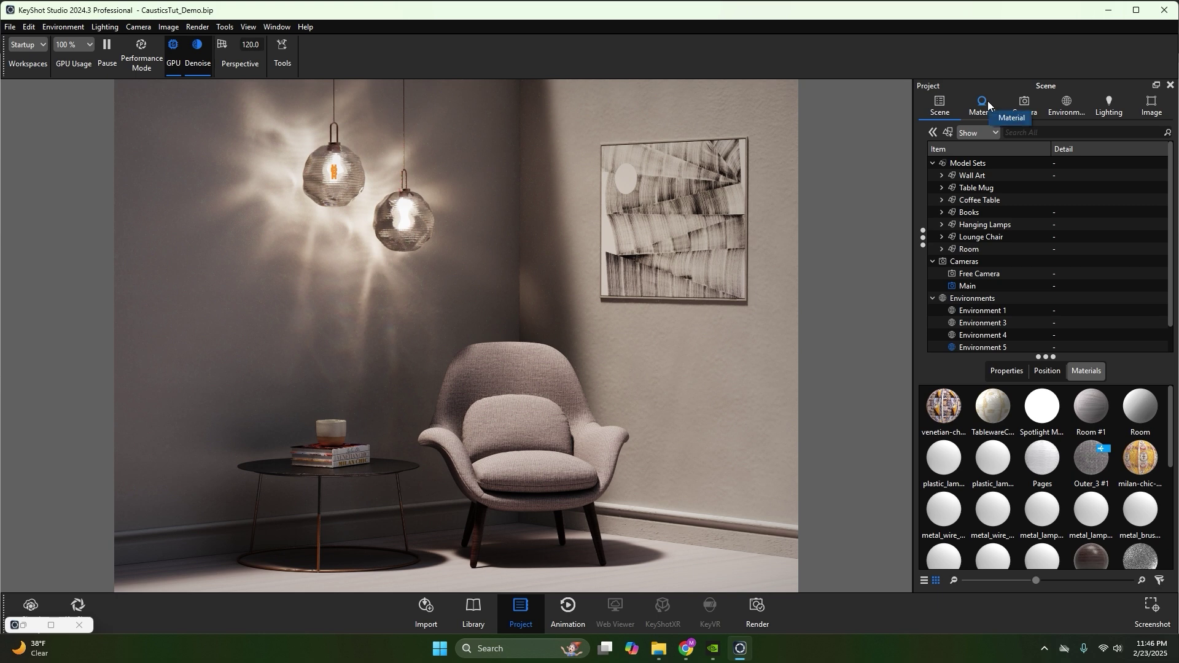